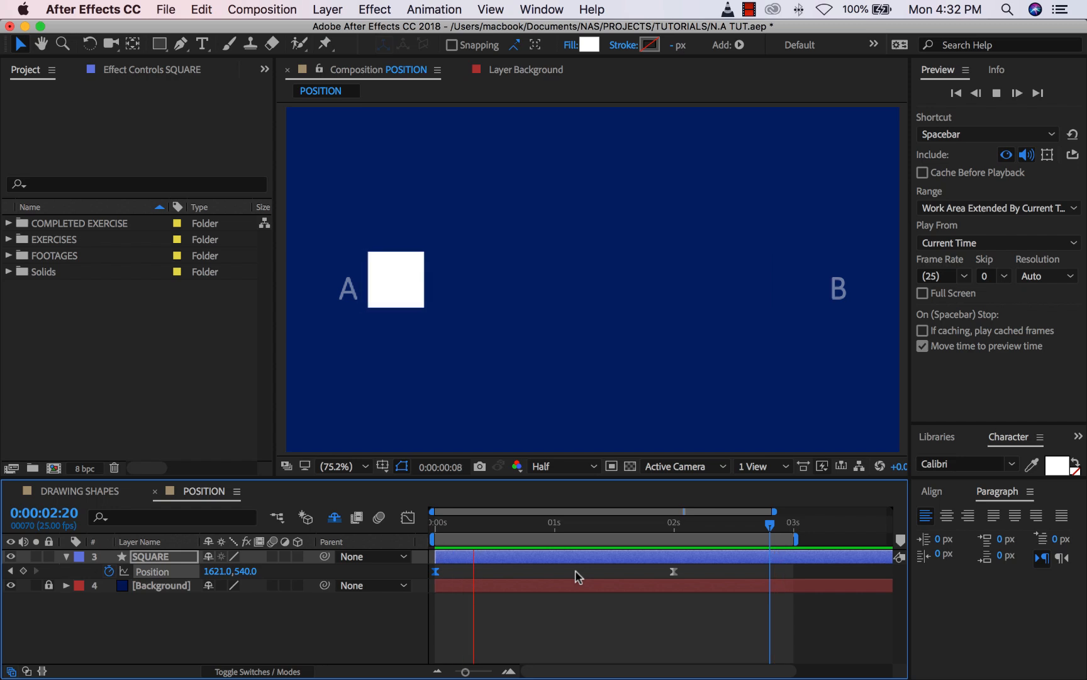
Step: Scrub through and play back the square's existing movement from A to B between 0 and 2 seconds
key(Home)
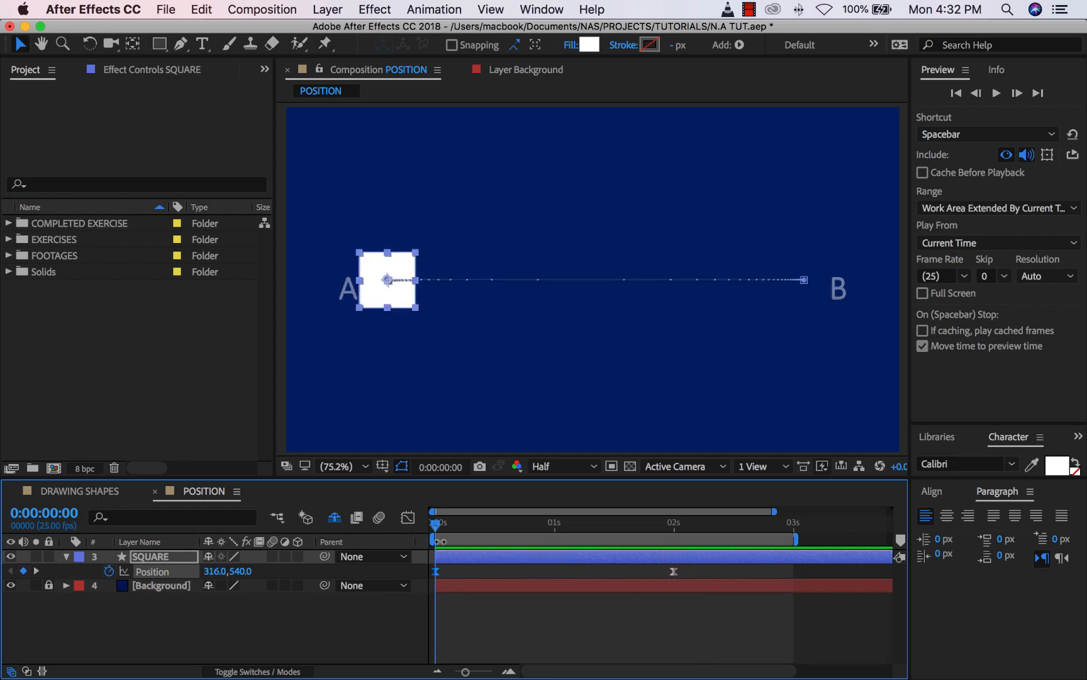
drag(437, 526, 655, 524)
key(Home)
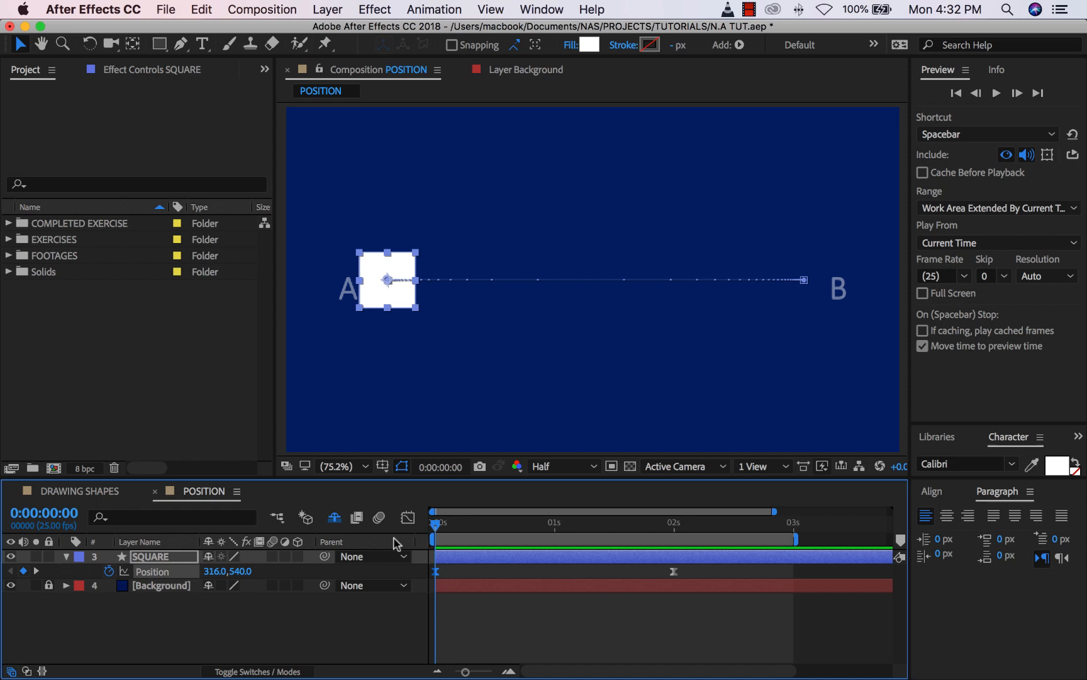
drag(434, 525, 677, 526)
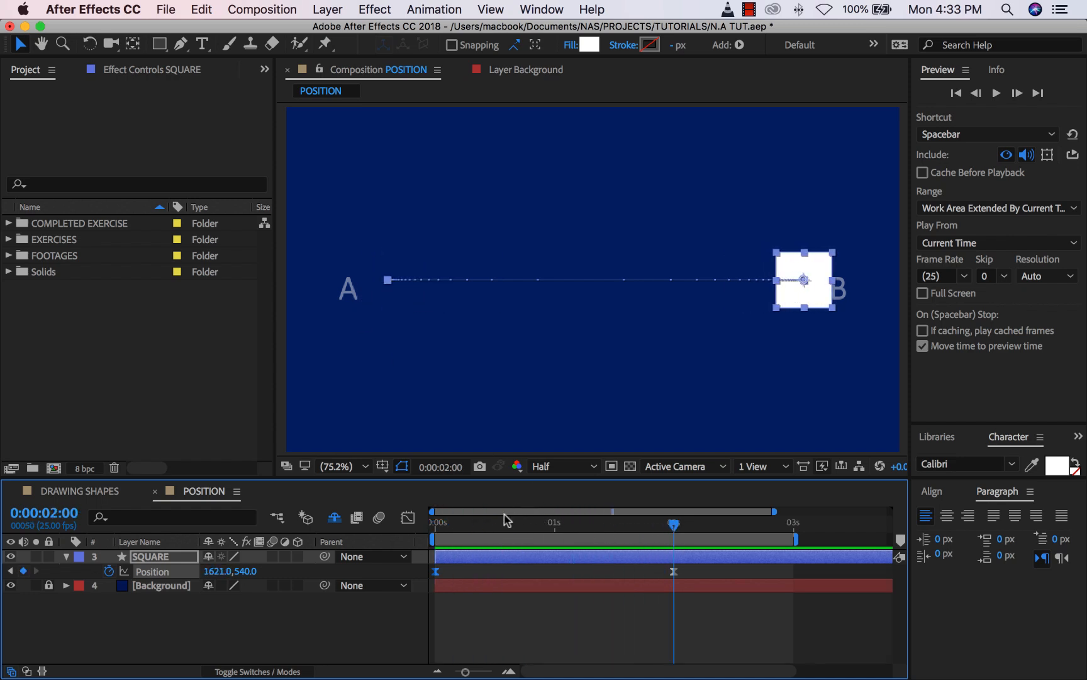
drag(504, 521, 674, 527)
drag(493, 534, 430, 531)
key(space)
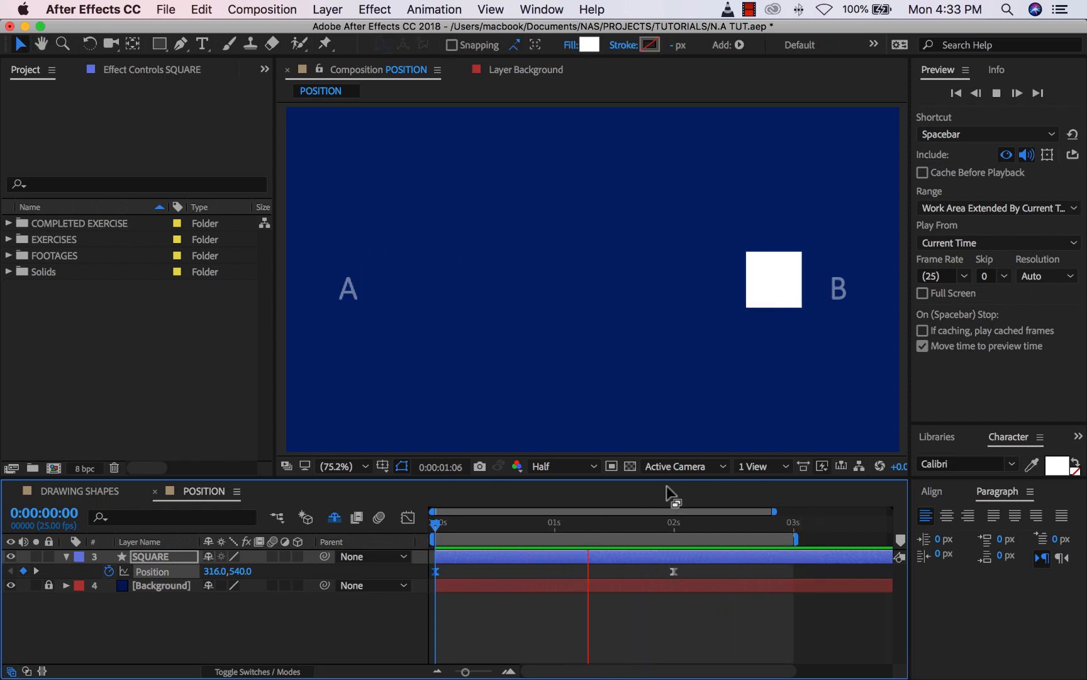
drag(675, 523, 434, 527)
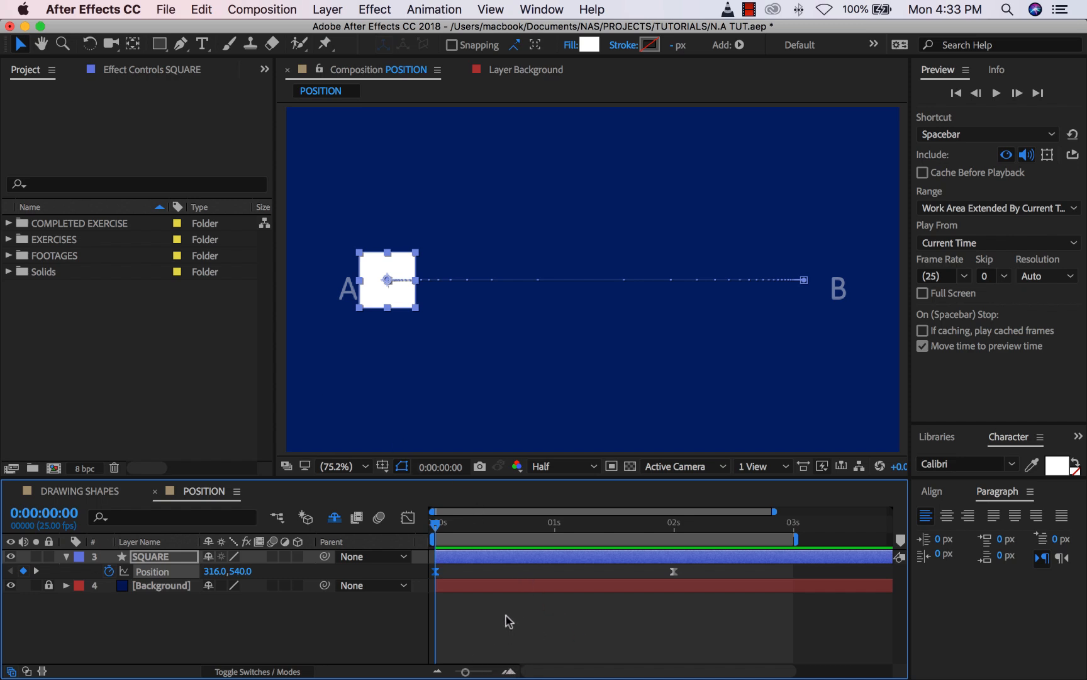
Step: Extend the work area's end to the end of the composition at about 5 seconds
key(minus)
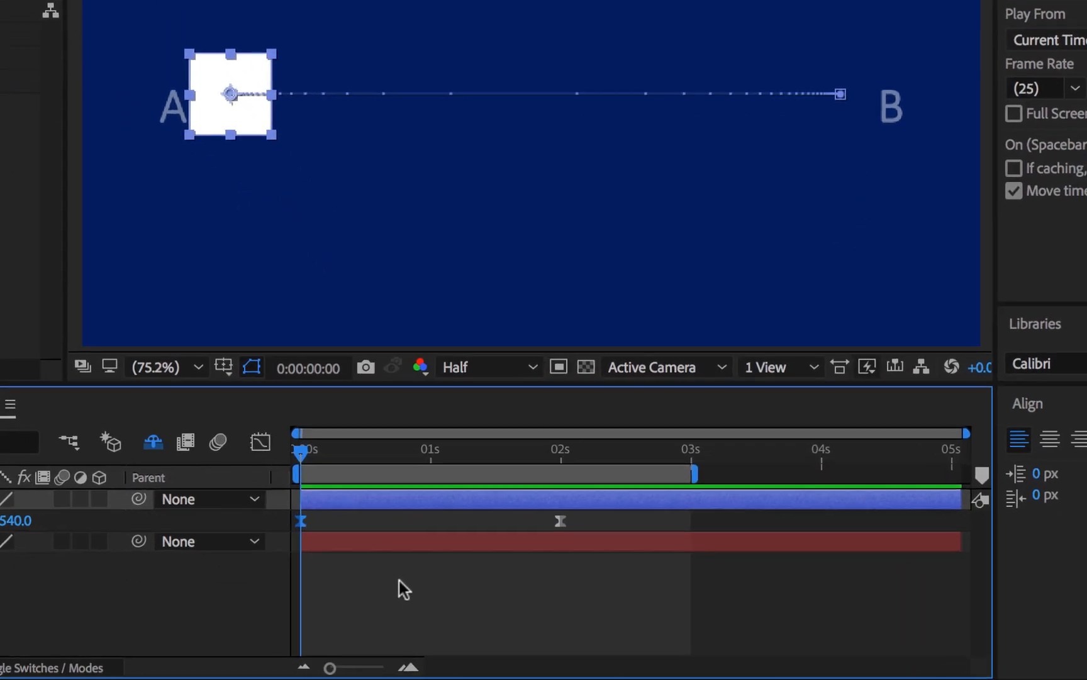
scroll(502, 612, up, 2)
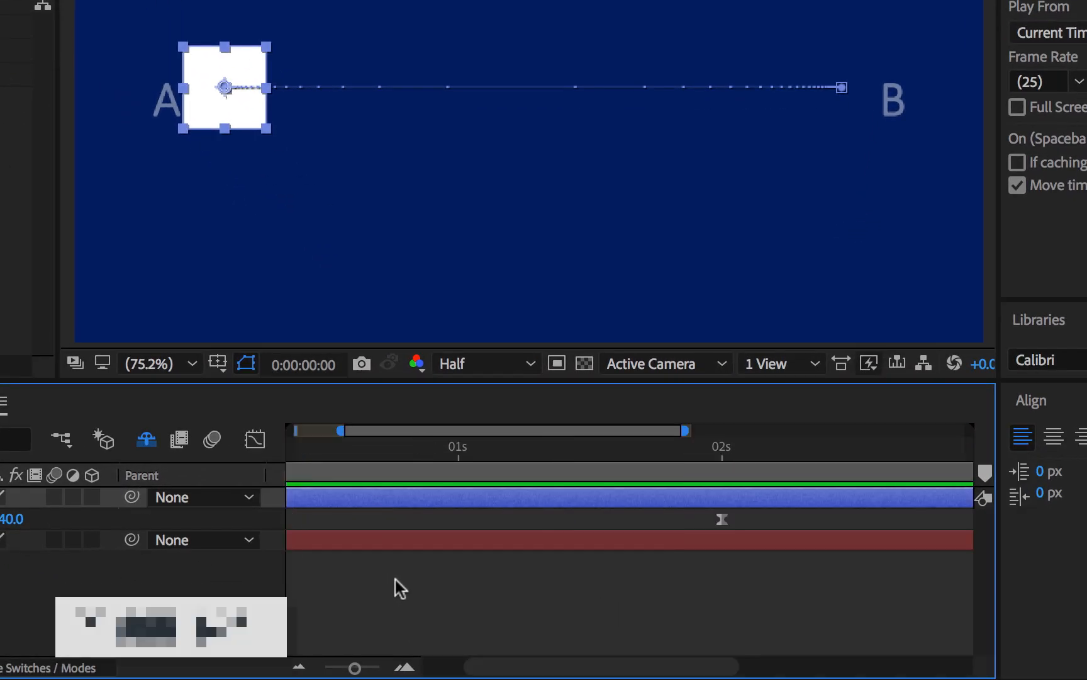
scroll(503, 612, down, 2)
scroll(396, 580, up, 3)
scroll(395, 579, down, 3)
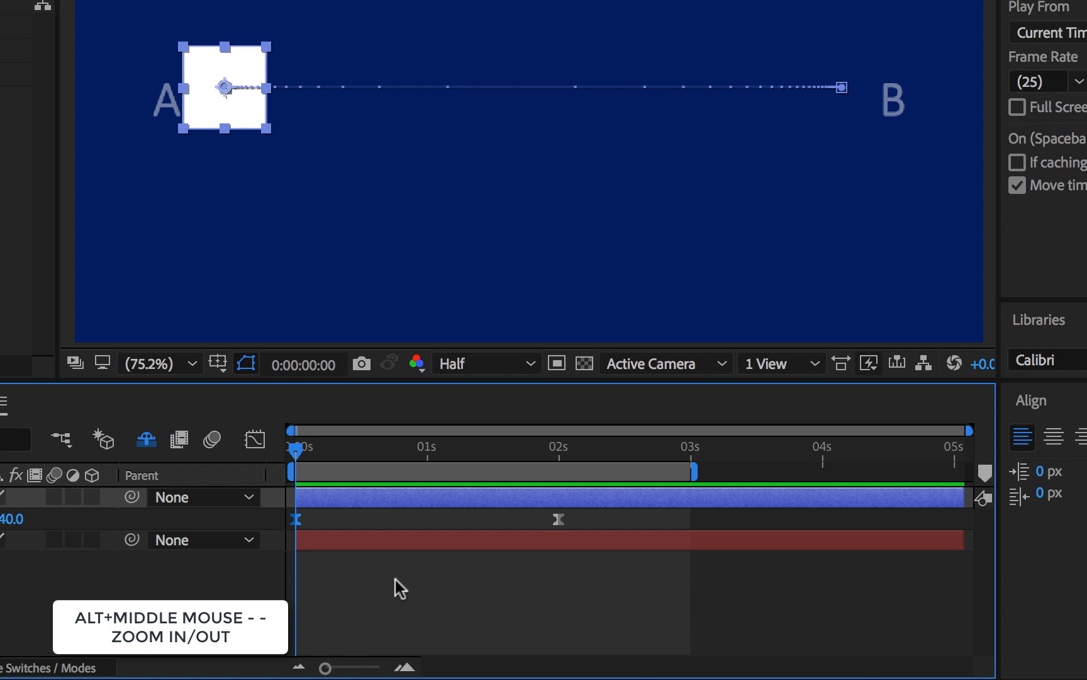
scroll(395, 579, up, 3)
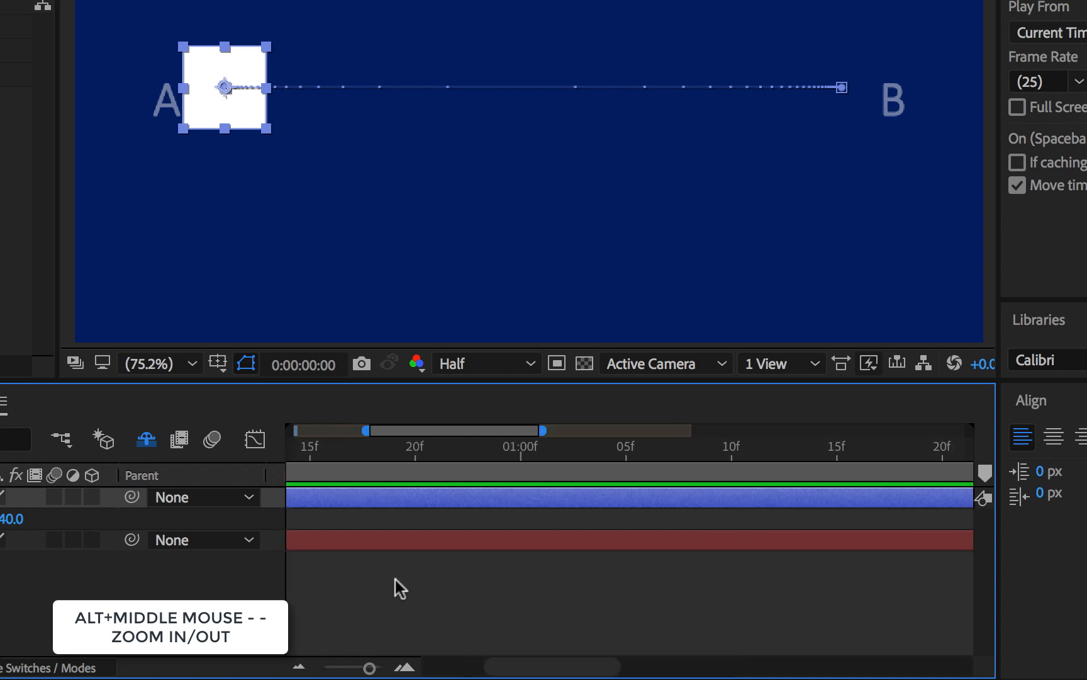
scroll(395, 580, down, 3)
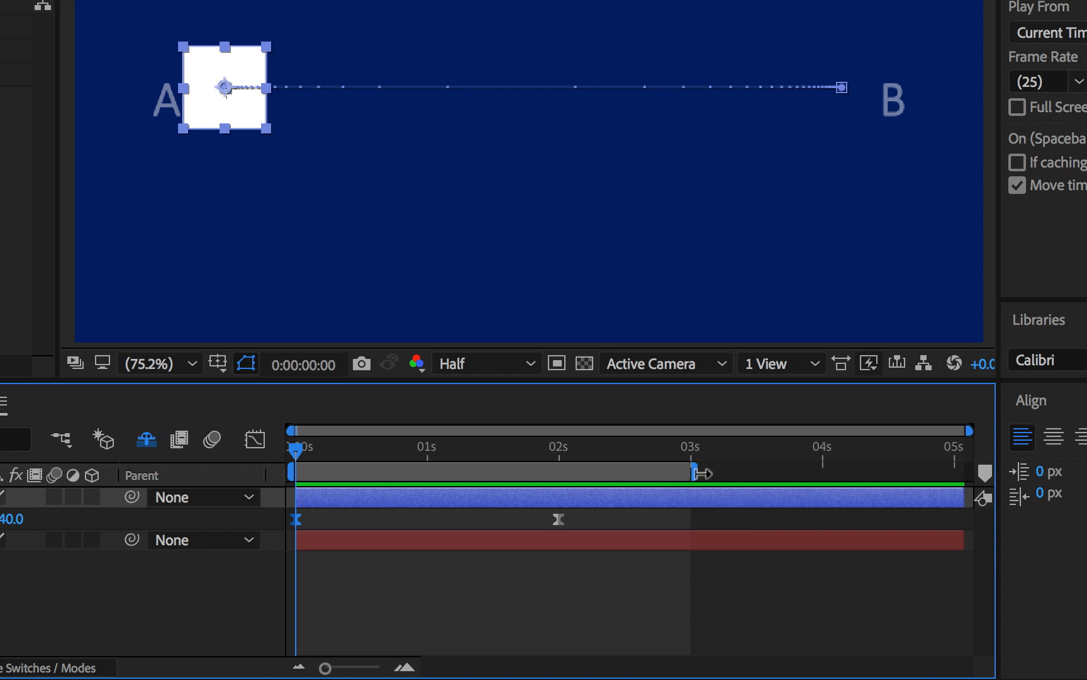
drag(696, 467, 982, 477)
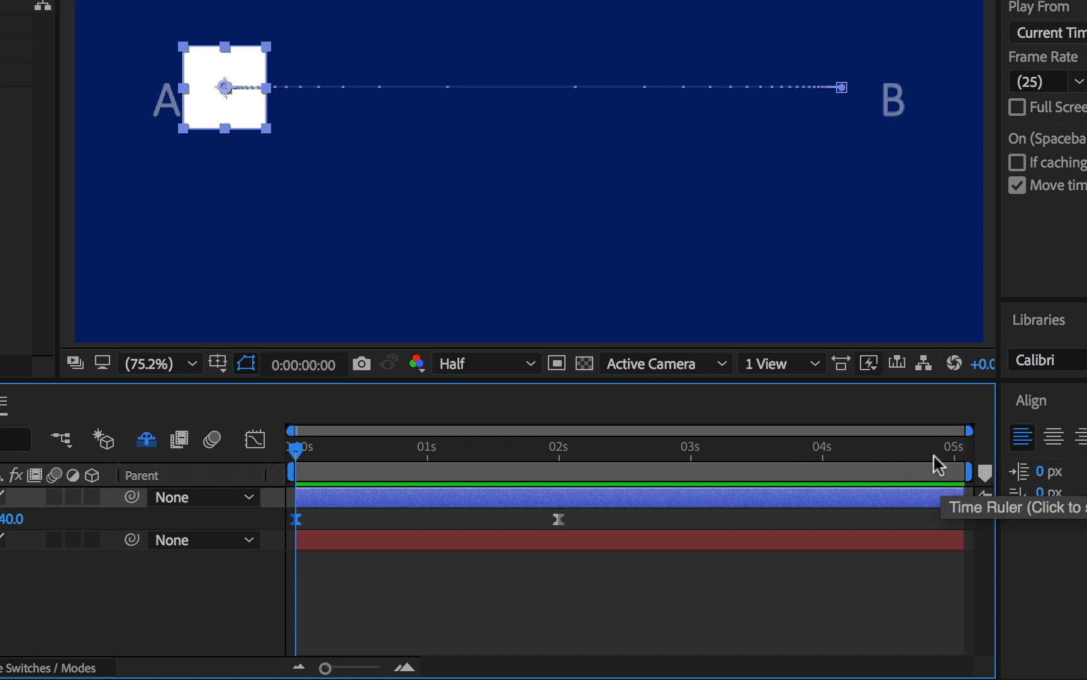
Step: Trim the work area so that it starts at 1 second and ends at 4 seconds
click(824, 449)
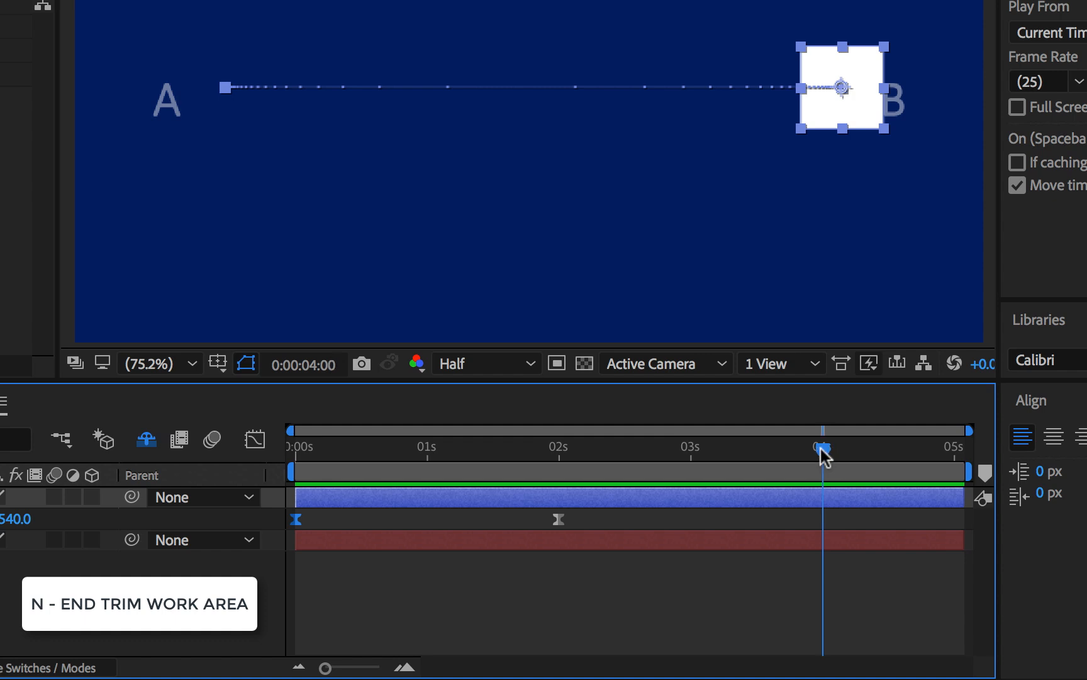
key(n)
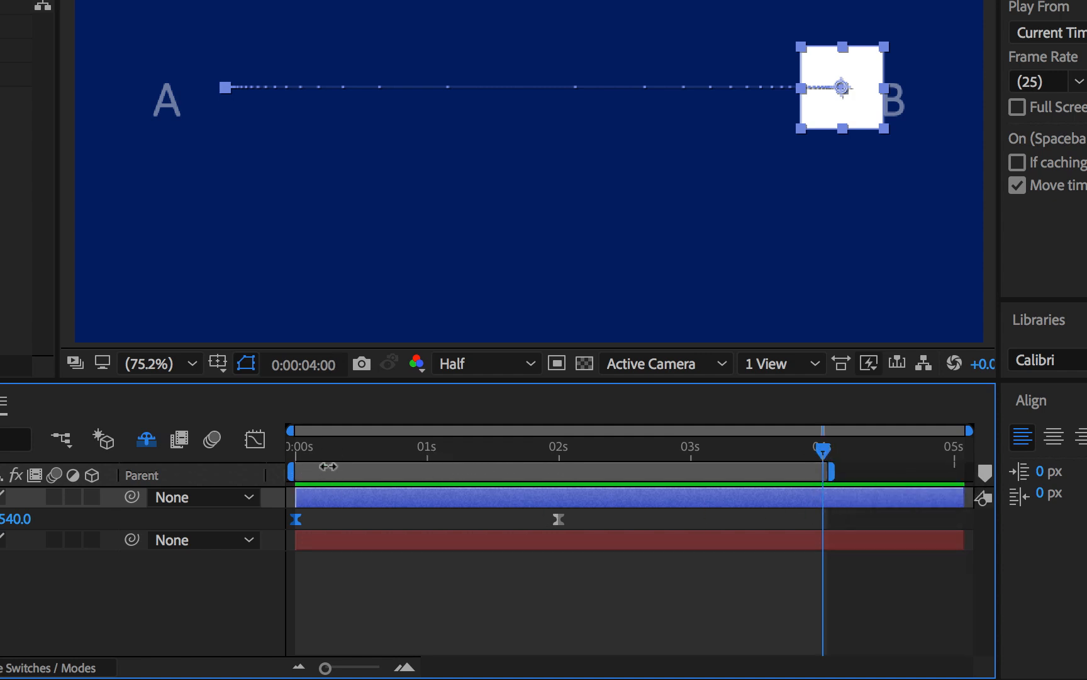
click(429, 451)
key(b)
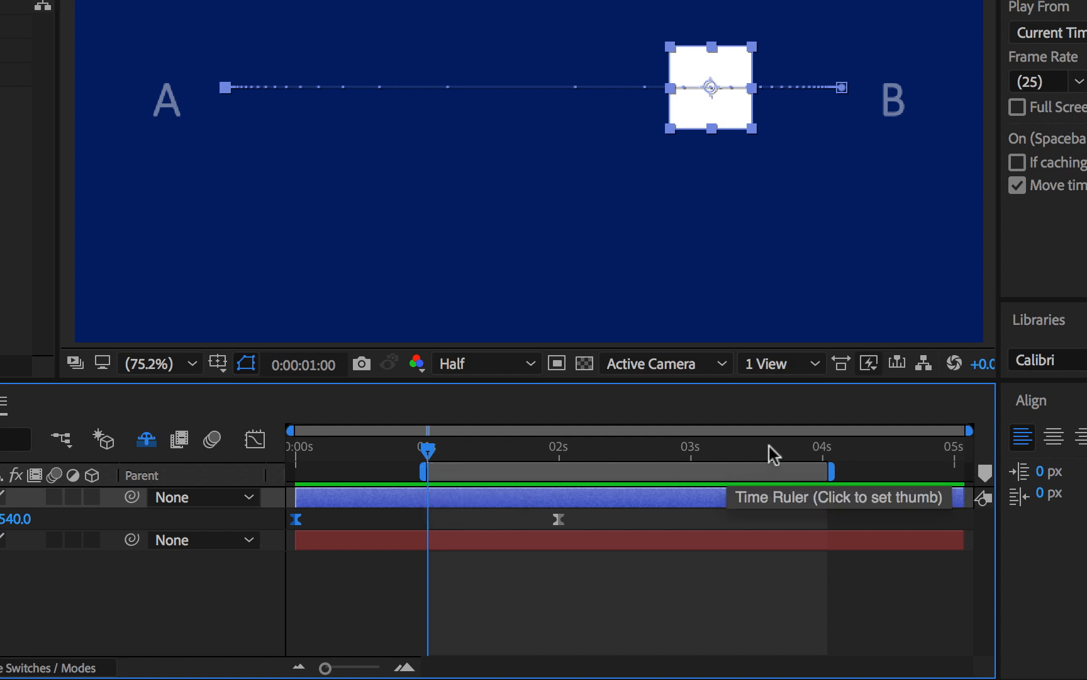
Step: Play back the trimmed work area and reset it to the full composition length
click(822, 452)
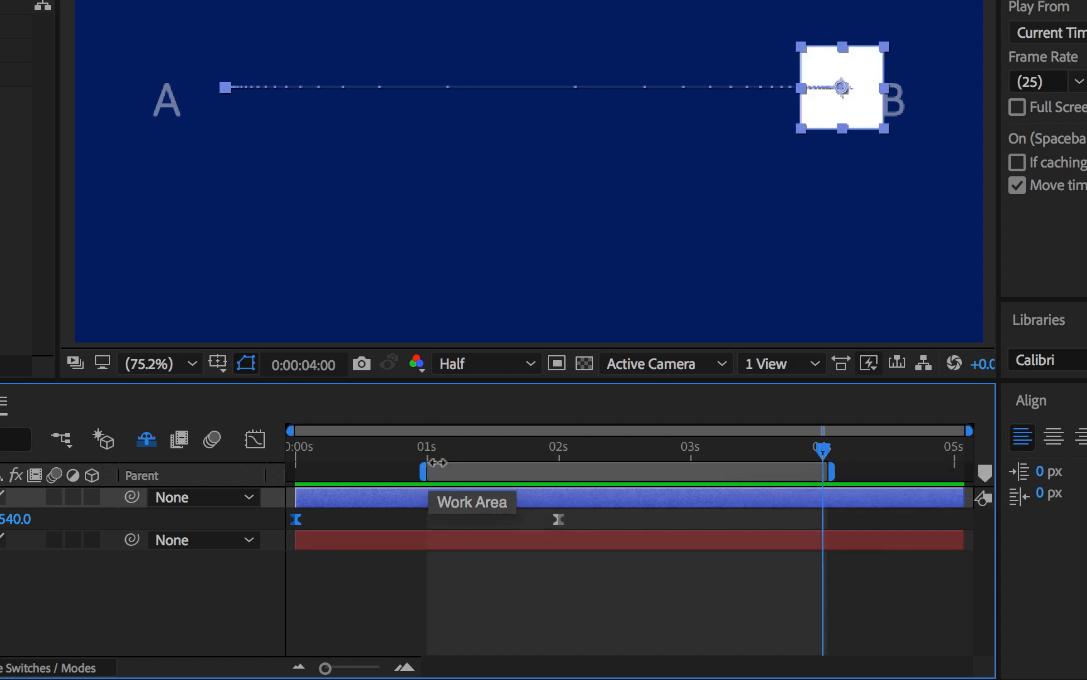
drag(447, 452, 444, 455)
key(space)
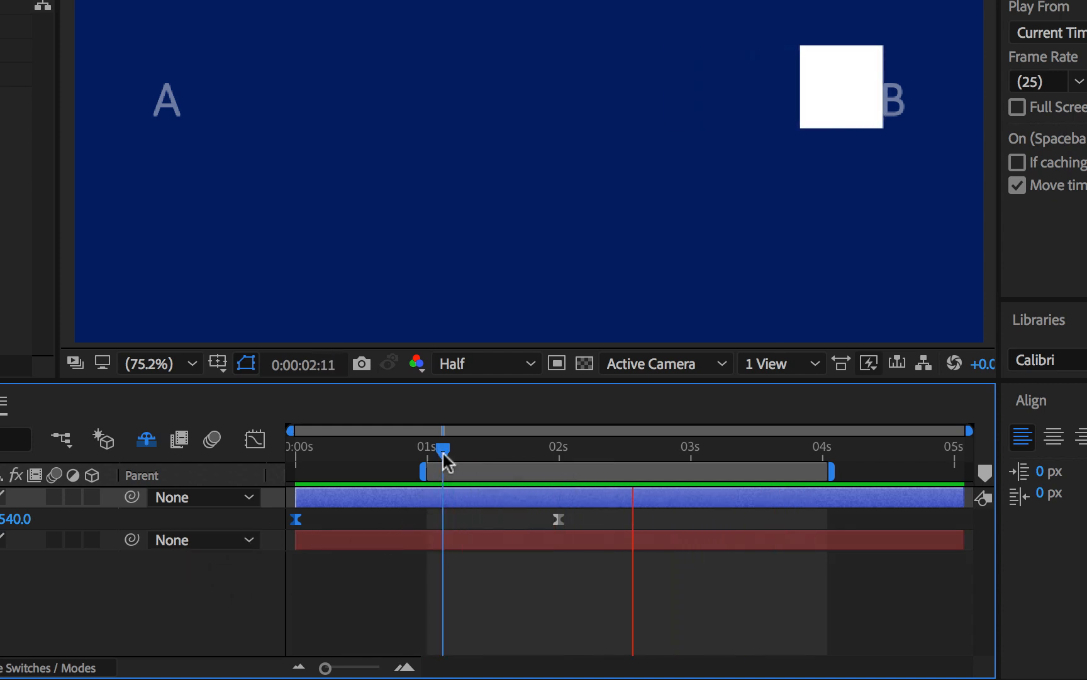
drag(444, 452, 180, 480)
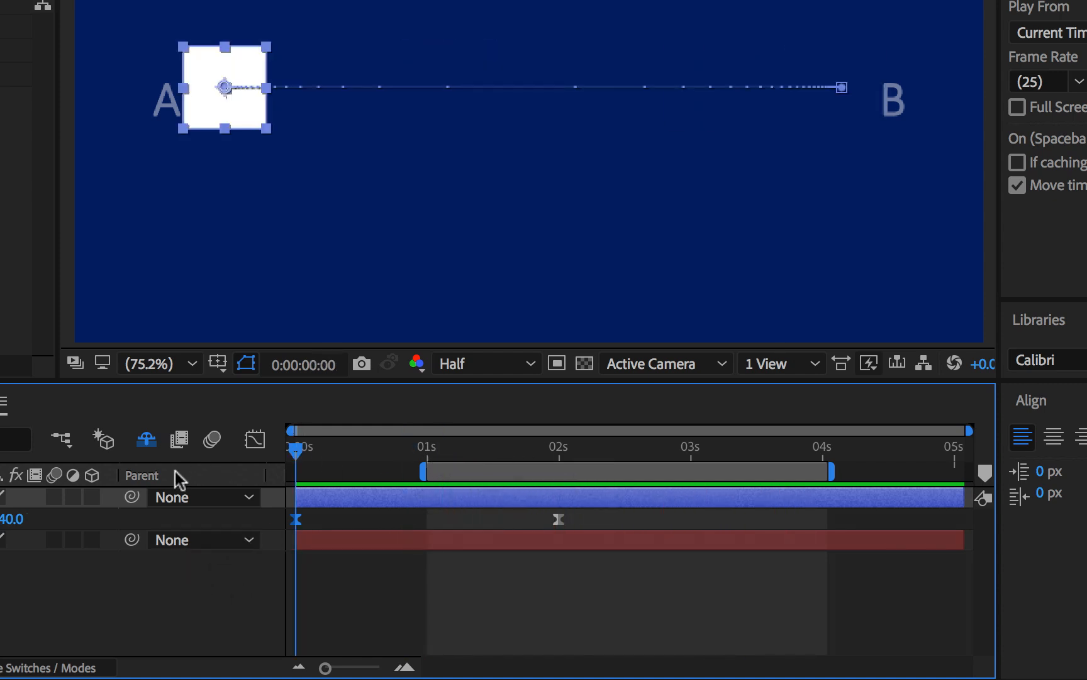
double_click(445, 477)
Step: Scrub through the square's movement up to 5 seconds, deselect the layer, and review it up to the 2-second keyframe
drag(297, 451, 956, 453)
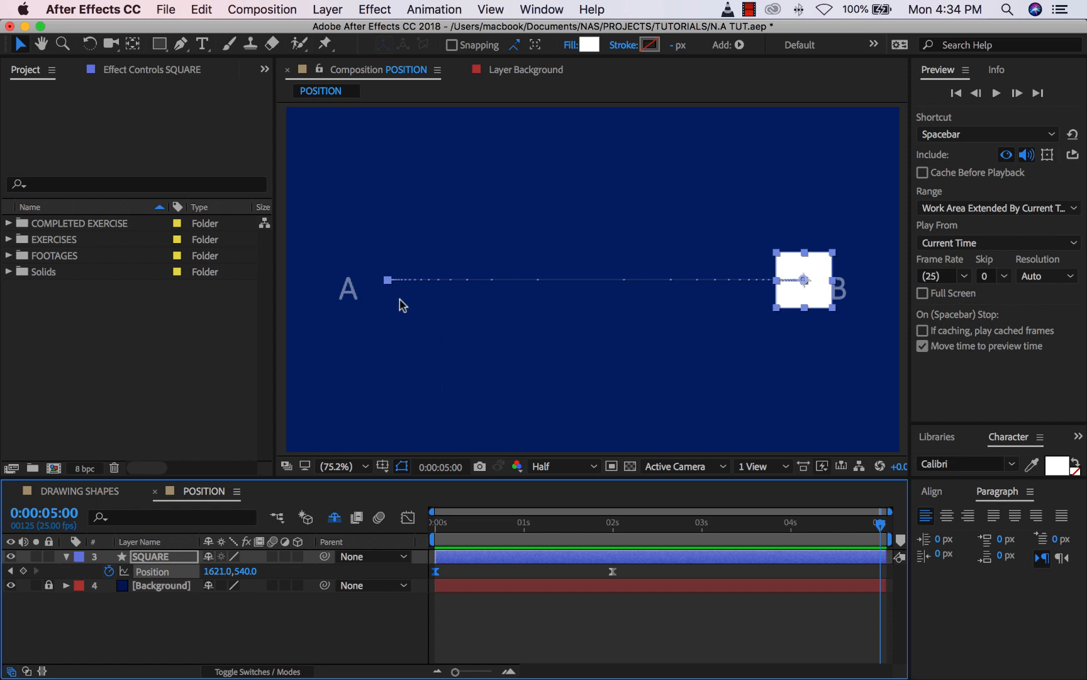
drag(444, 522, 604, 600)
click(539, 629)
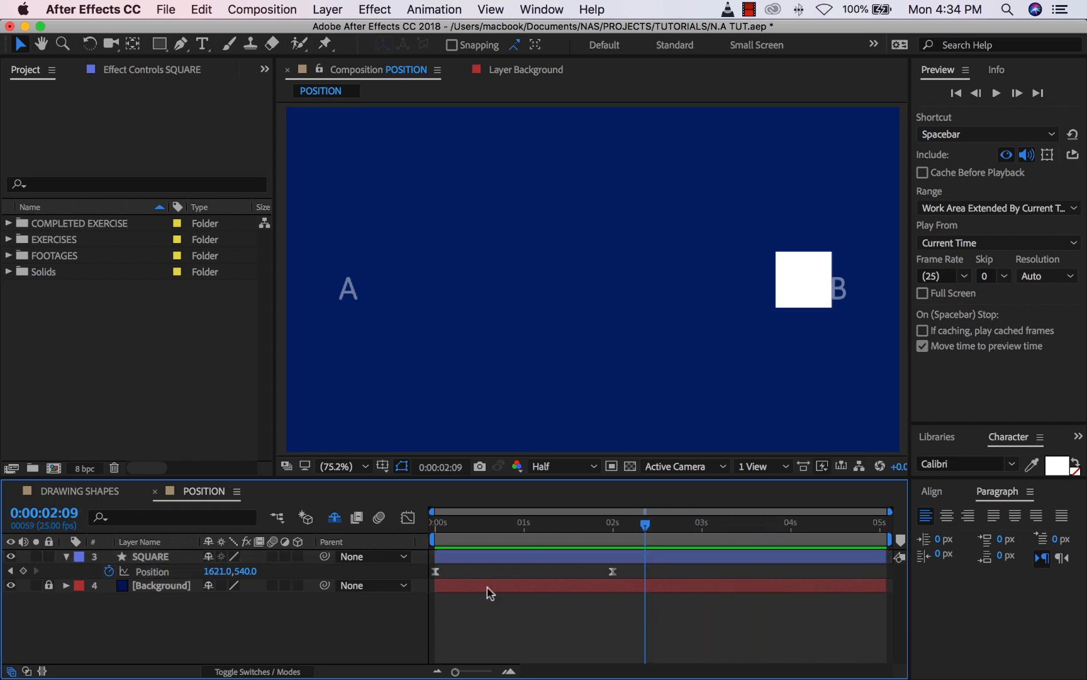
drag(442, 526, 615, 531)
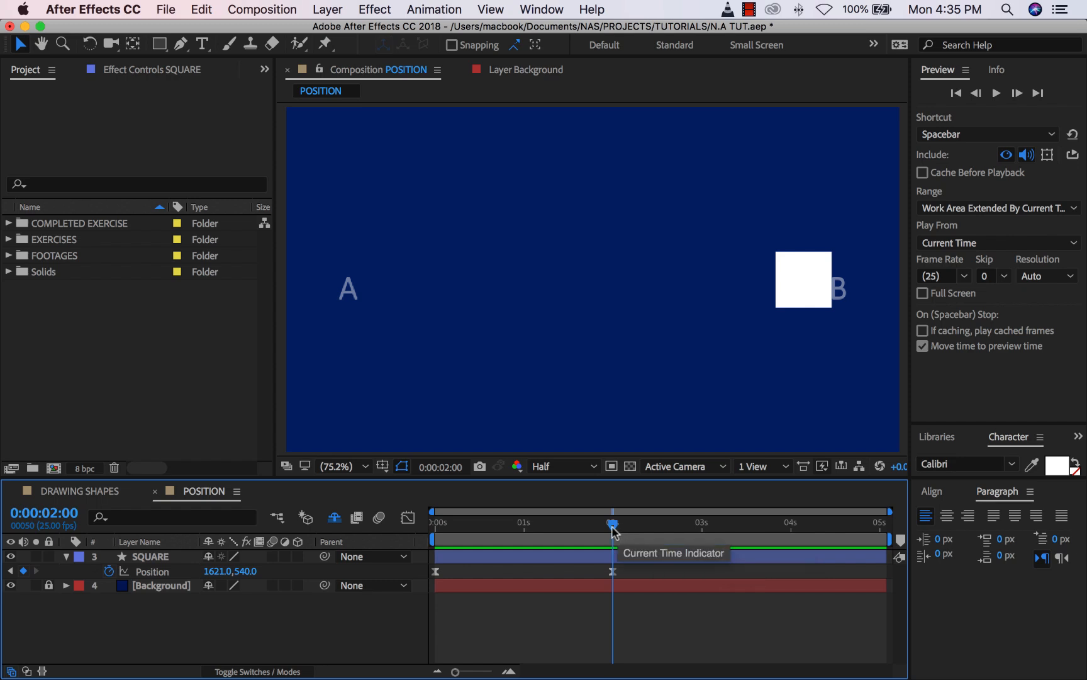
Step: Copy the SQUARE layer's Position keyframe at 0 seconds and paste it at 3 seconds
drag(612, 530, 702, 531)
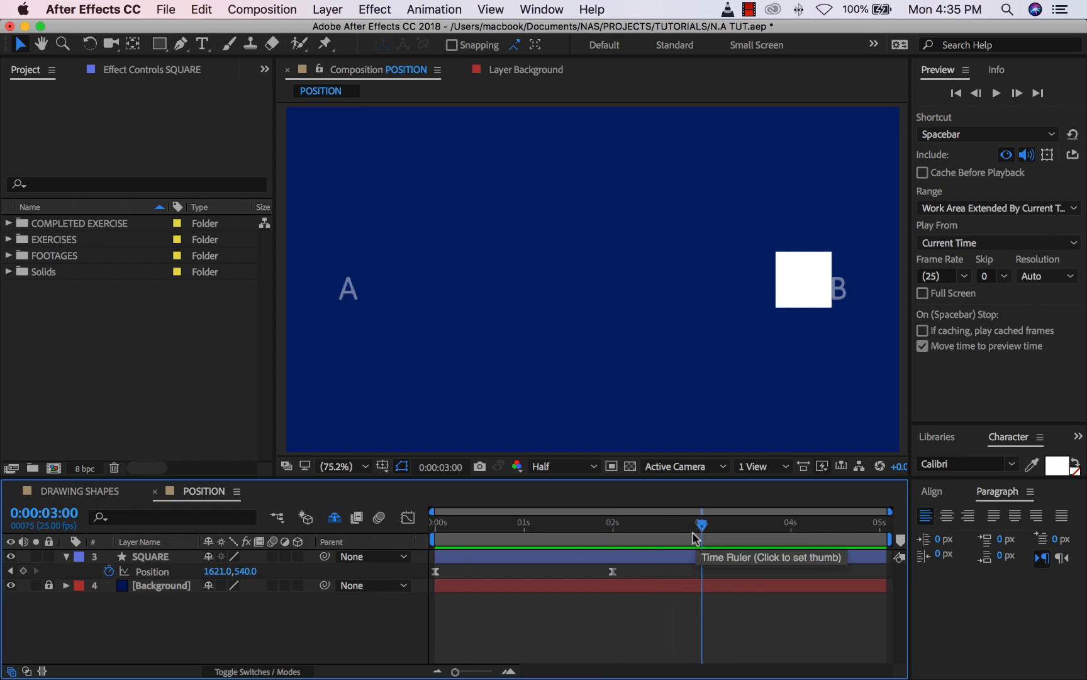
click(435, 571)
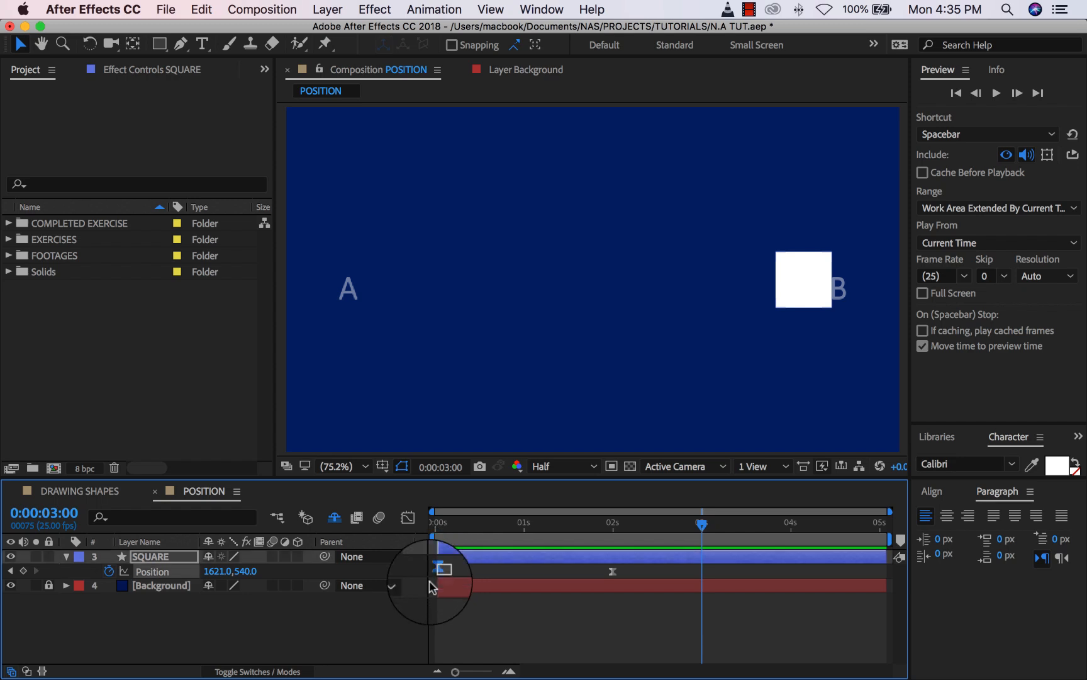
drag(464, 529, 413, 537)
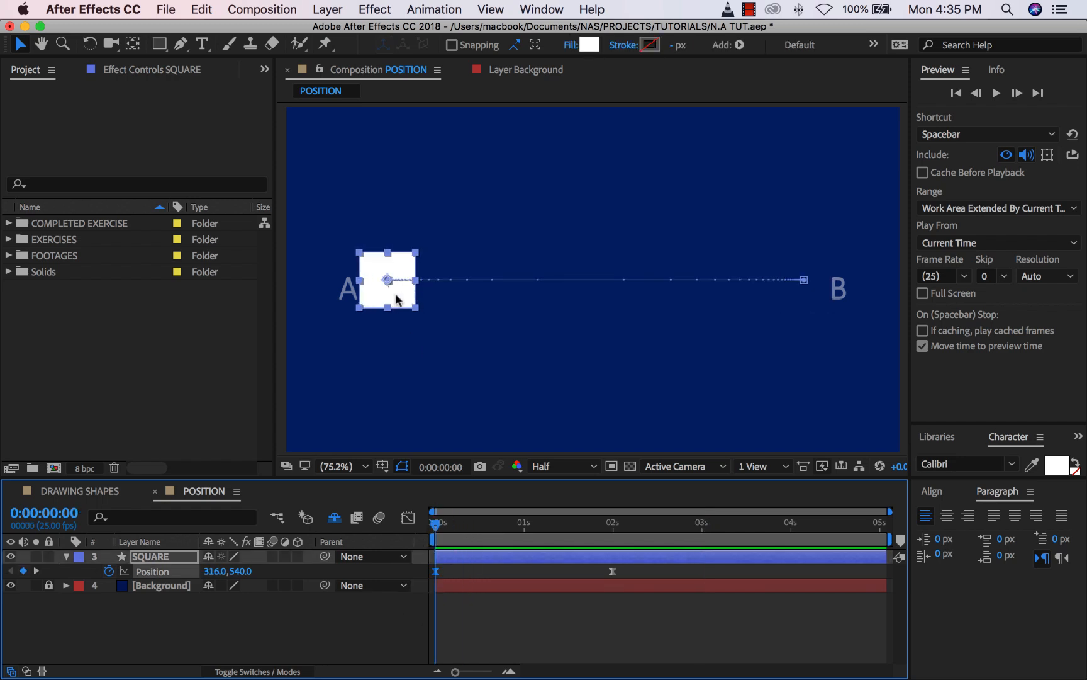
click(702, 524)
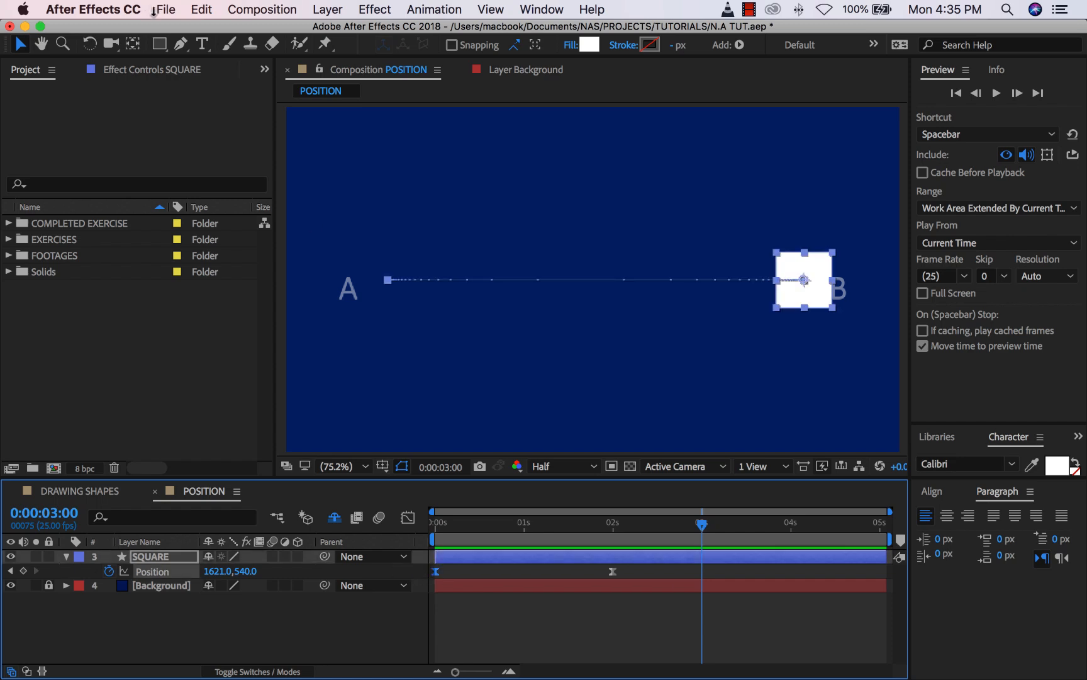
click(201, 11)
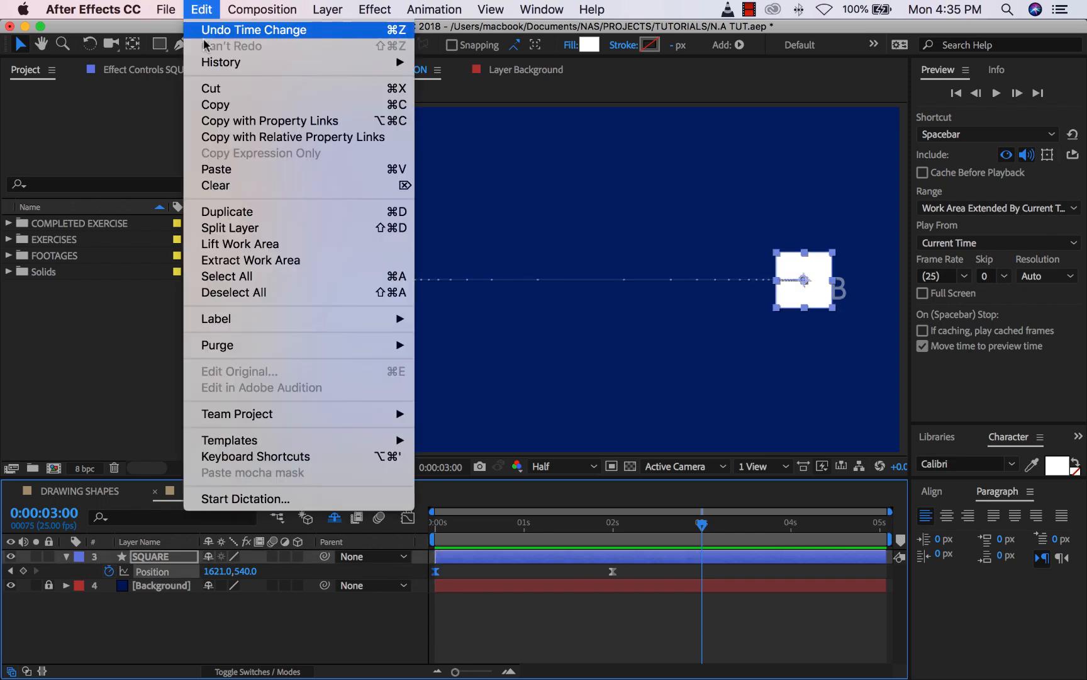
click(214, 106)
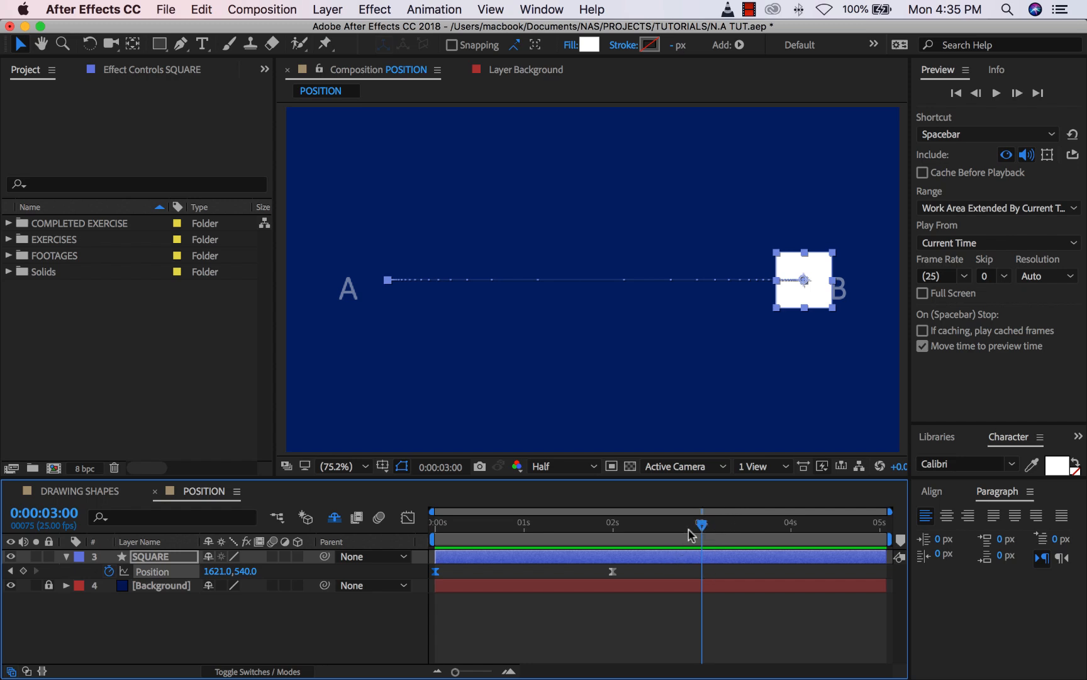
mouse_move(688, 529)
mouse_down()
mouse_move(712, 526)
mouse_move(690, 526)
mouse_move(700, 528)
mouse_up()
click(197, 11)
click(236, 170)
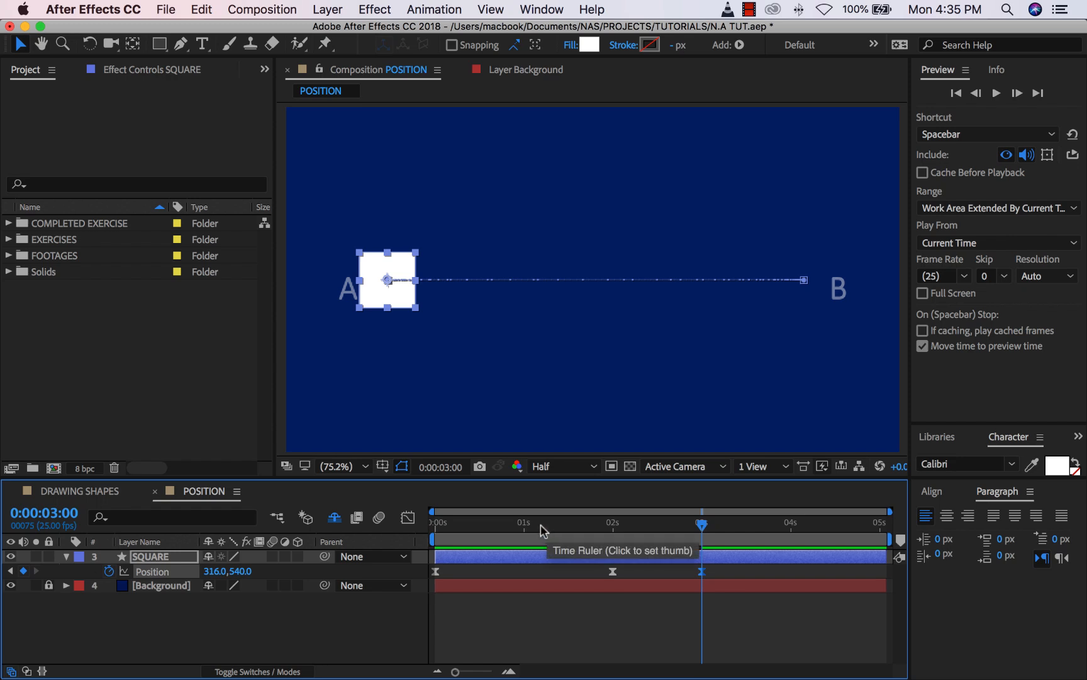
Step: Play back the animation from the start to check the square's return from B to A
drag(541, 524, 381, 536)
key(space)
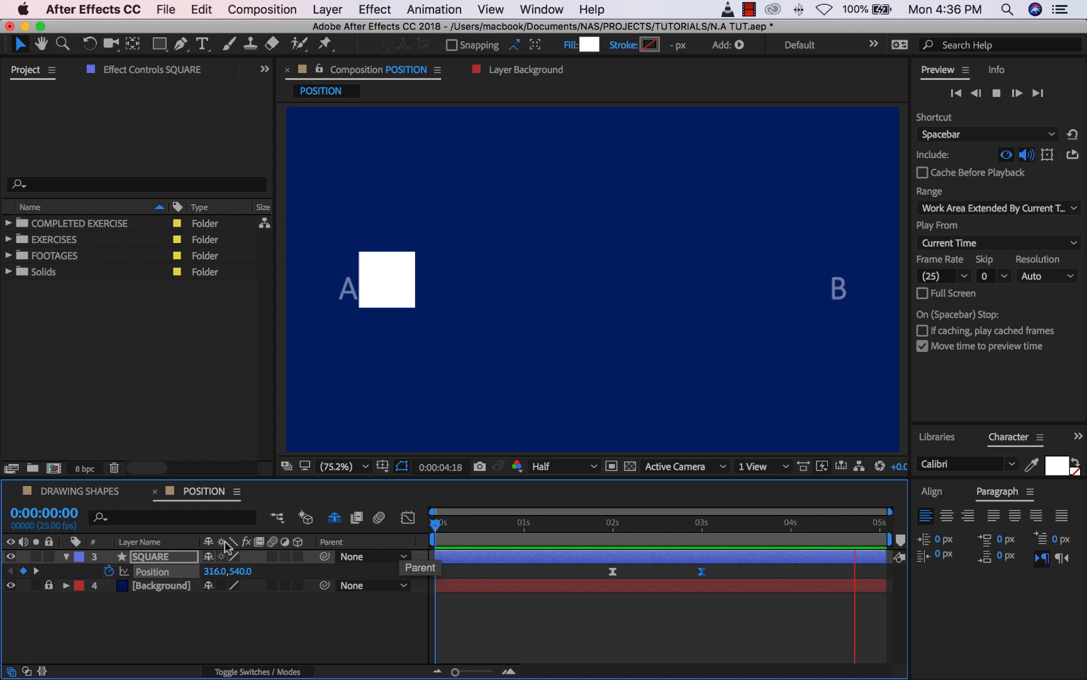
drag(553, 525, 438, 530)
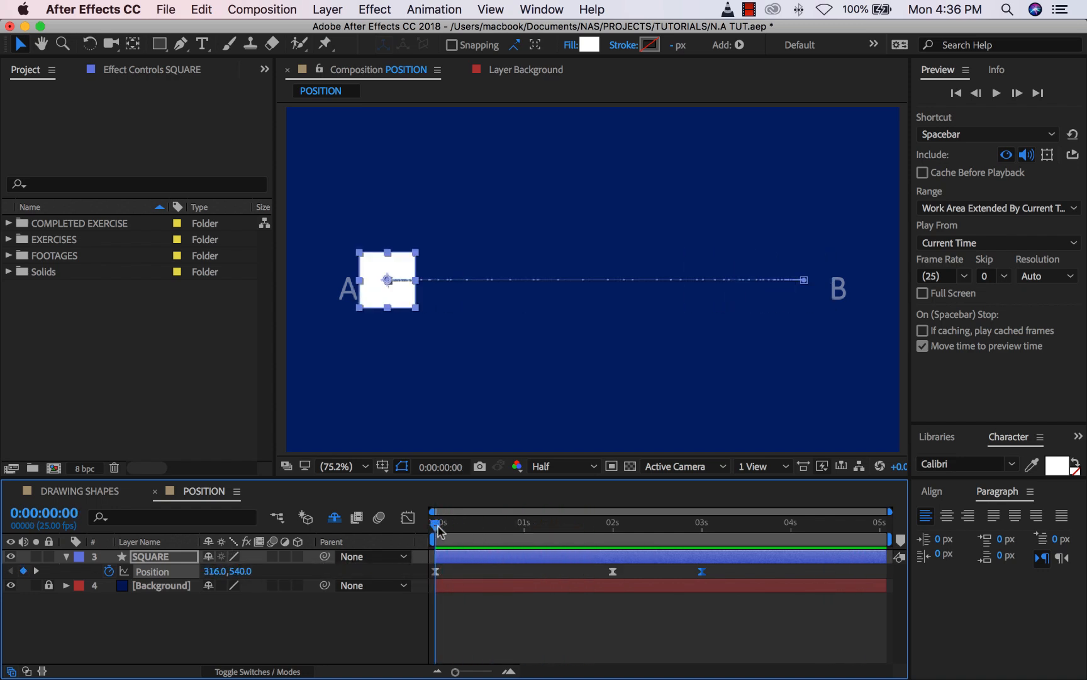
Step: Move the SQUARE layer's Position keyframe at 3 seconds to about 4 seconds
click(611, 525)
drag(625, 568, 596, 582)
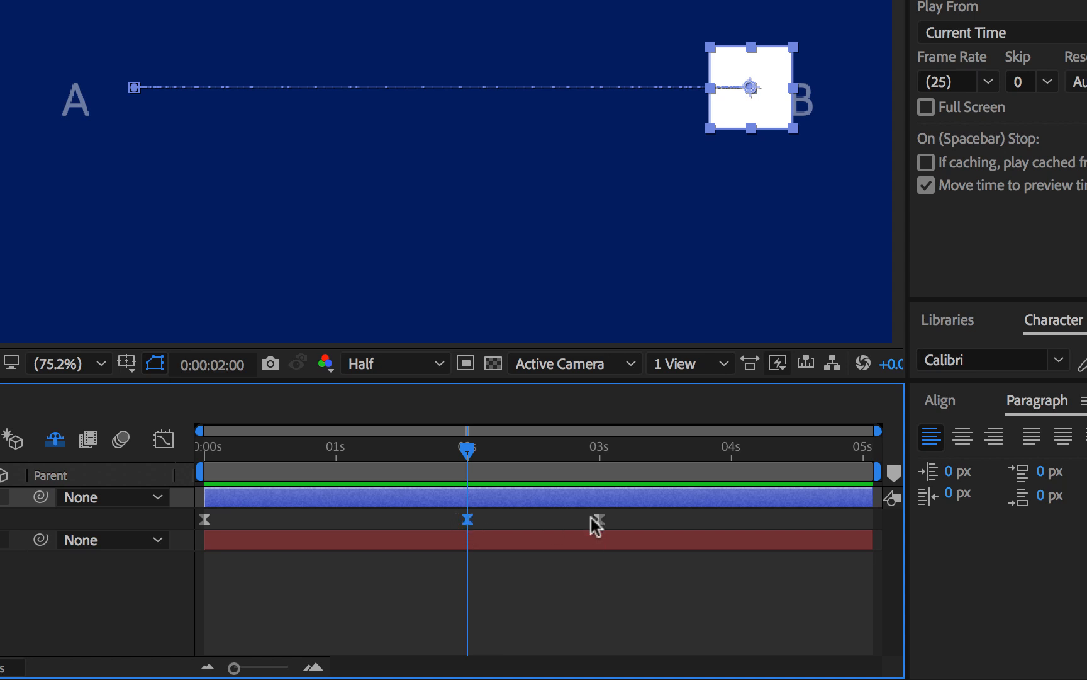
drag(598, 518, 737, 517)
Step: Copy the SQUARE layer's Position keyframe at 2 seconds and paste it at 3 seconds
drag(495, 526, 426, 513)
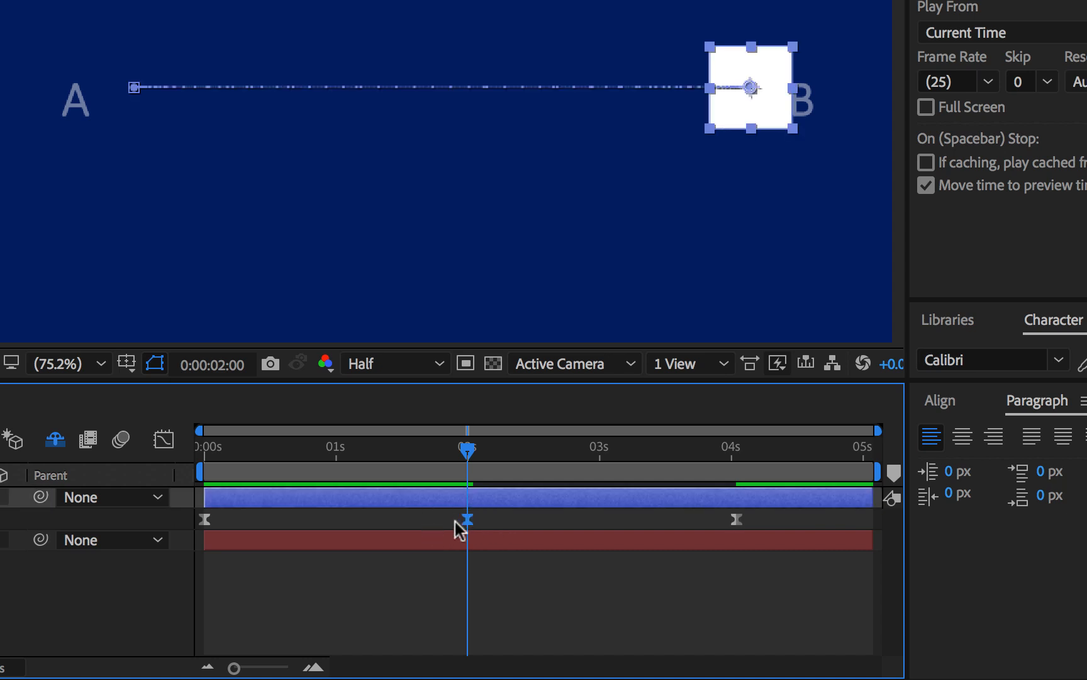
click(599, 448)
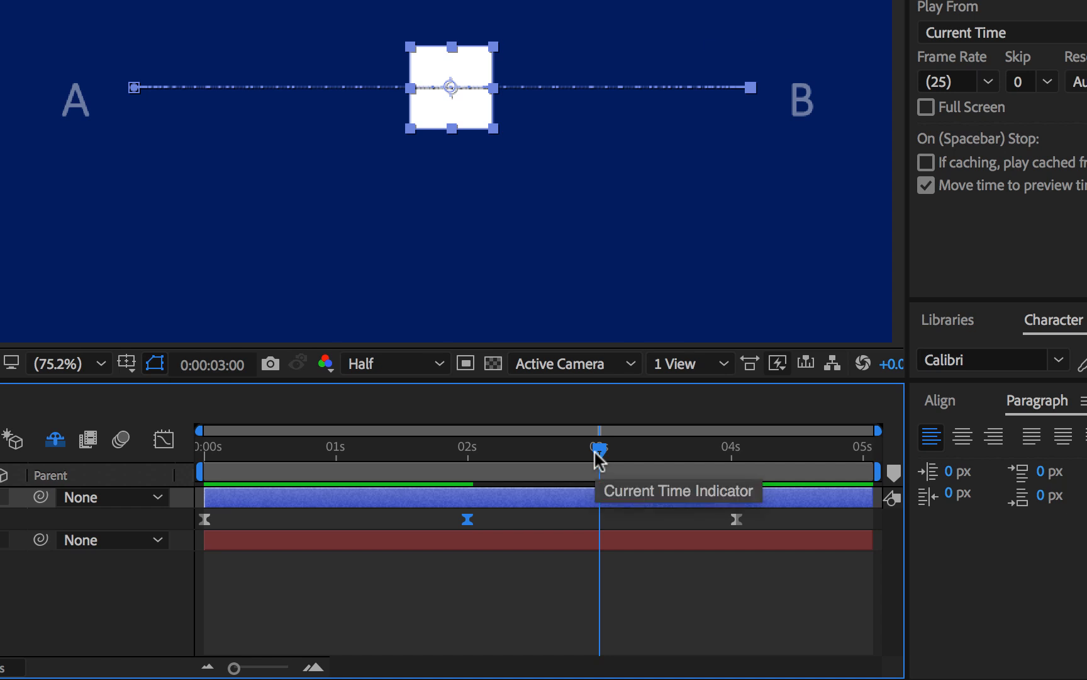
key(ctrl+v)
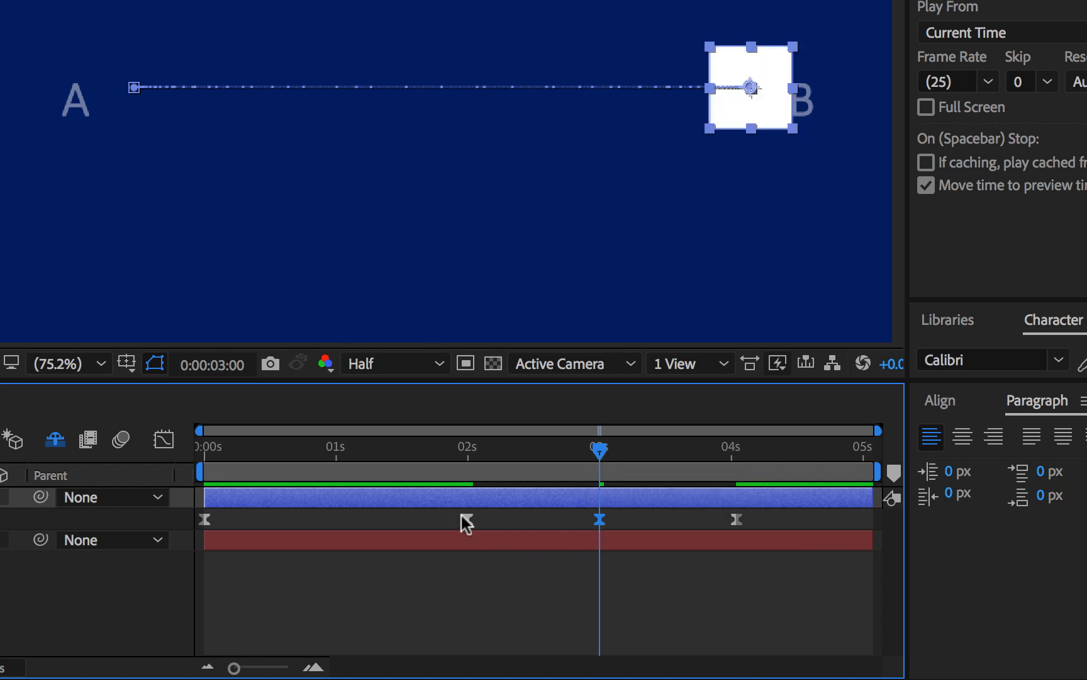
Step: Scrub after the 2-second mark to check that the square holds at B, and select the Position keyframe at 2 seconds
click(468, 452)
drag(470, 461, 535, 469)
drag(494, 477, 468, 476)
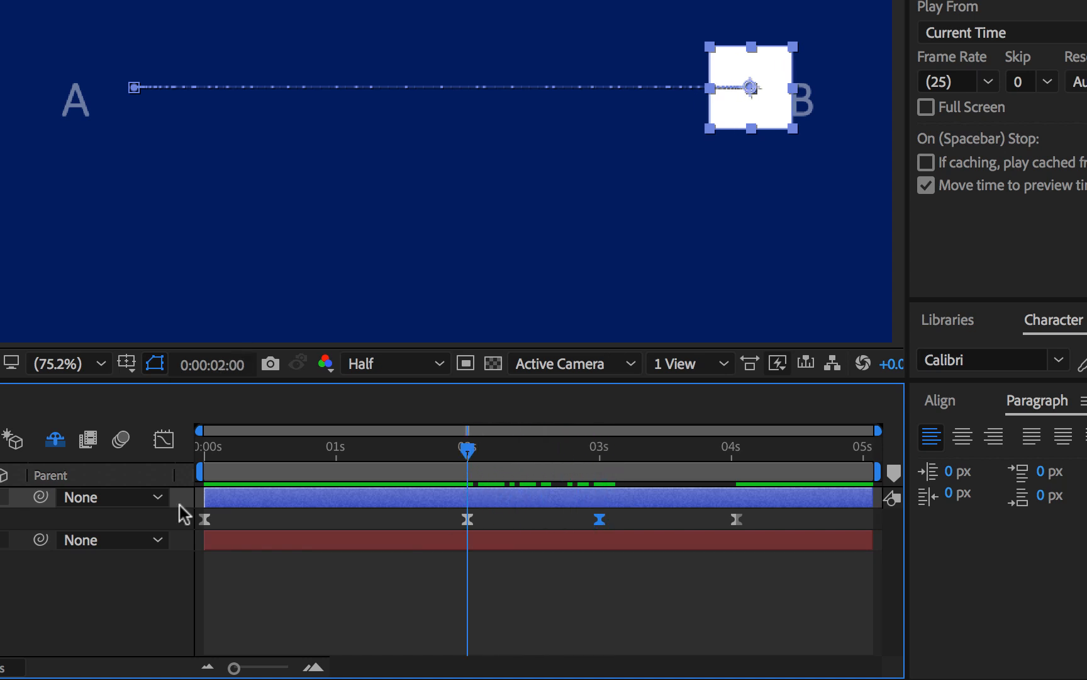
click(467, 520)
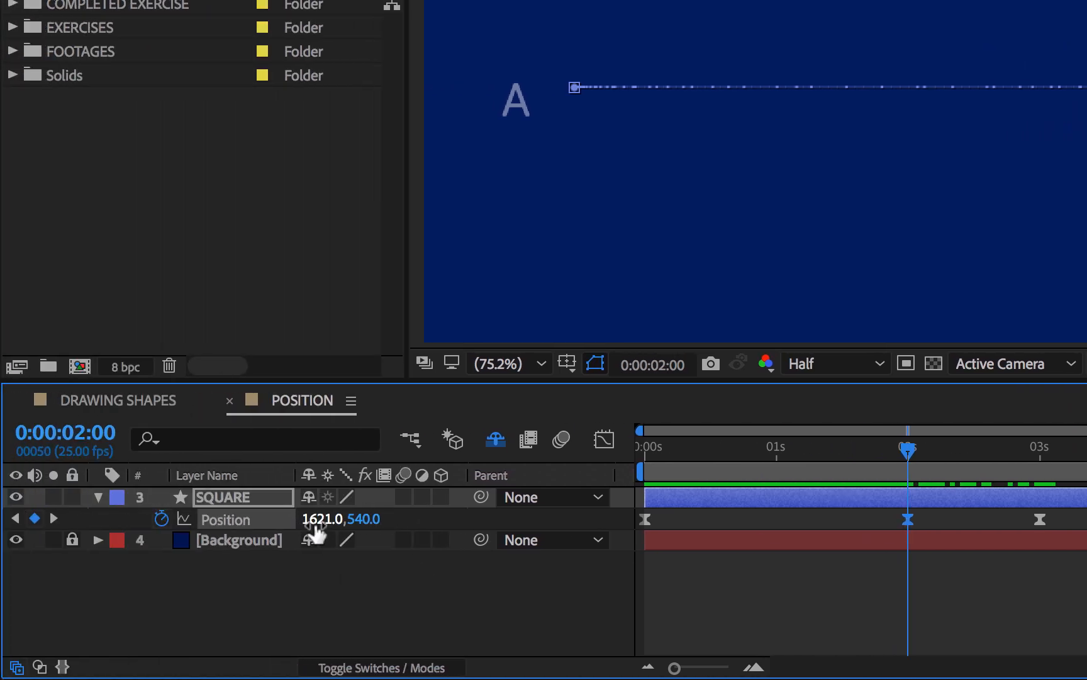
Step: Go to the SQUARE layer's Position keyframe at 3 seconds, select it, and scrub from 2 seconds to check the hold at B
click(55, 518)
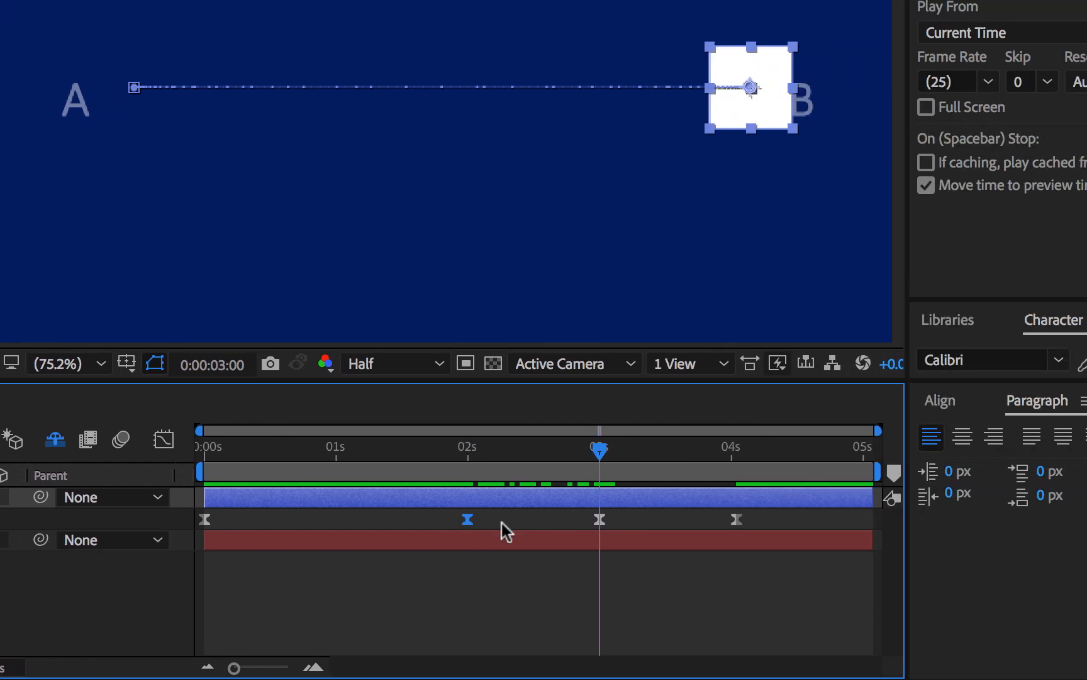
click(599, 521)
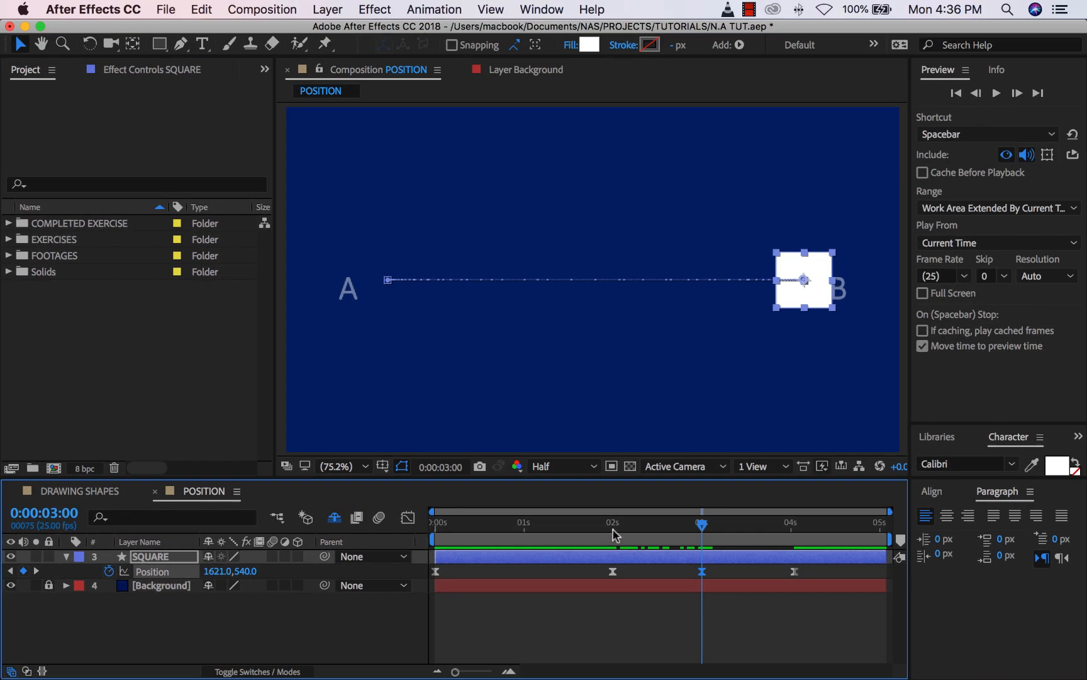
click(615, 534)
mouse_move(614, 534)
mouse_down()
mouse_move(658, 531)
mouse_move(625, 533)
mouse_up()
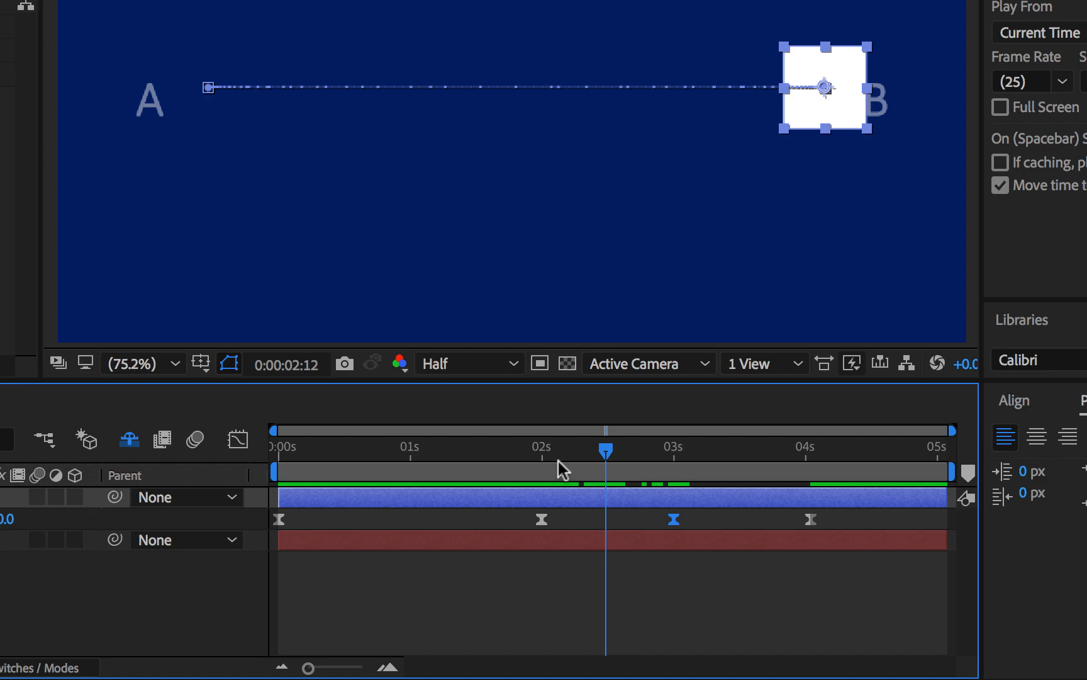
Step: Play back the animation from the start to check the move to B, the hold and the return to A
drag(558, 461, 105, 518)
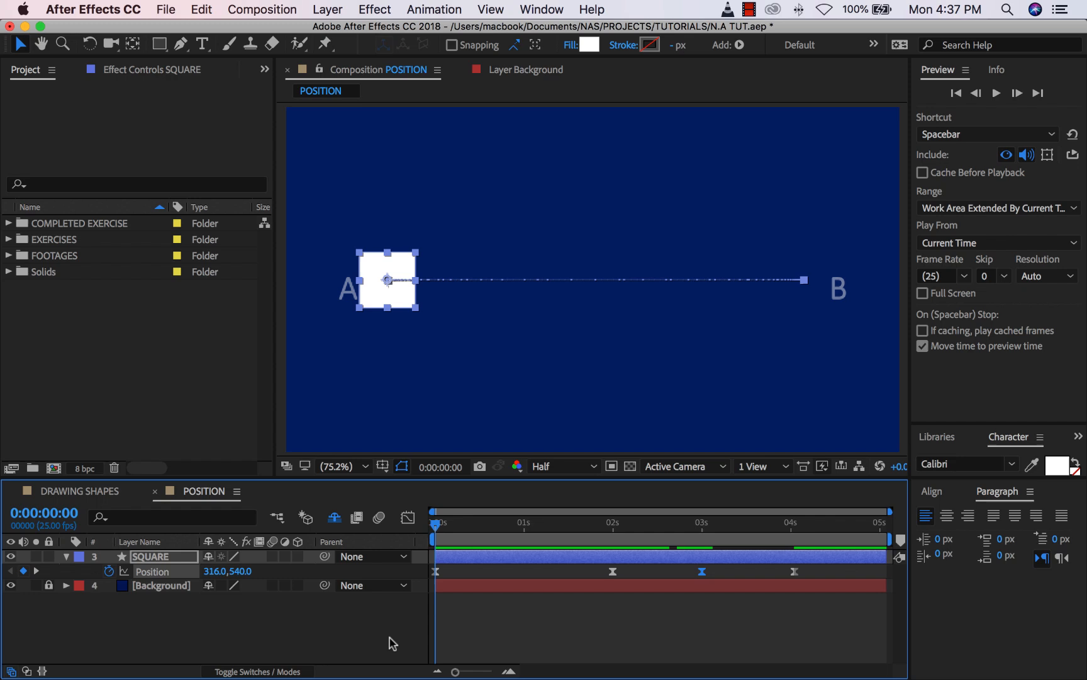
key(space)
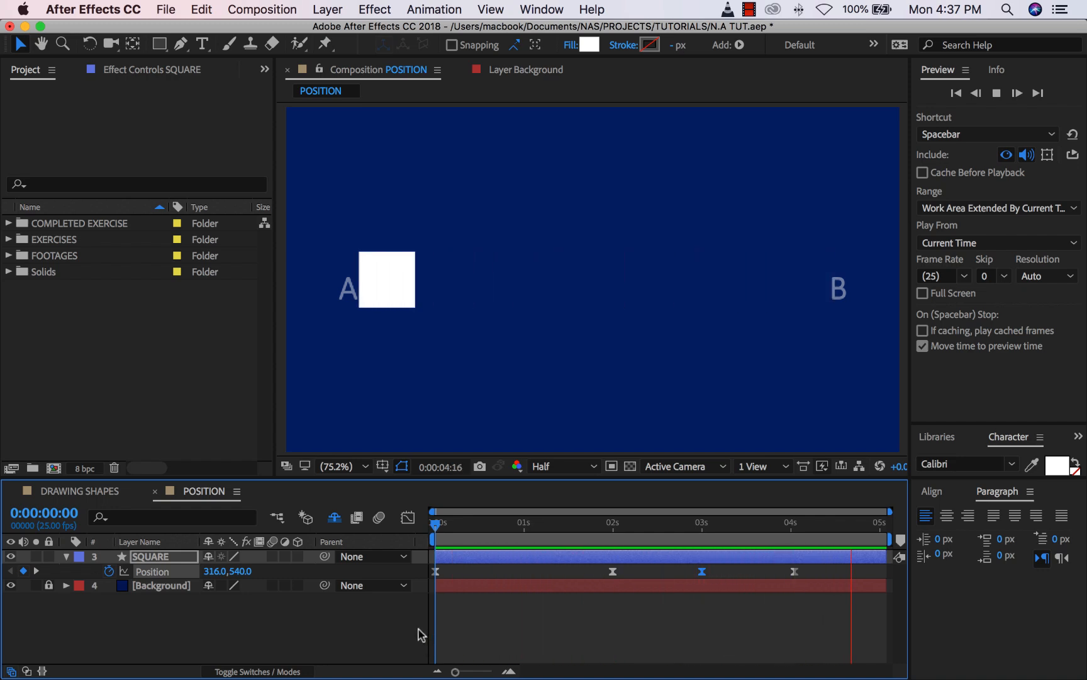
click(612, 532)
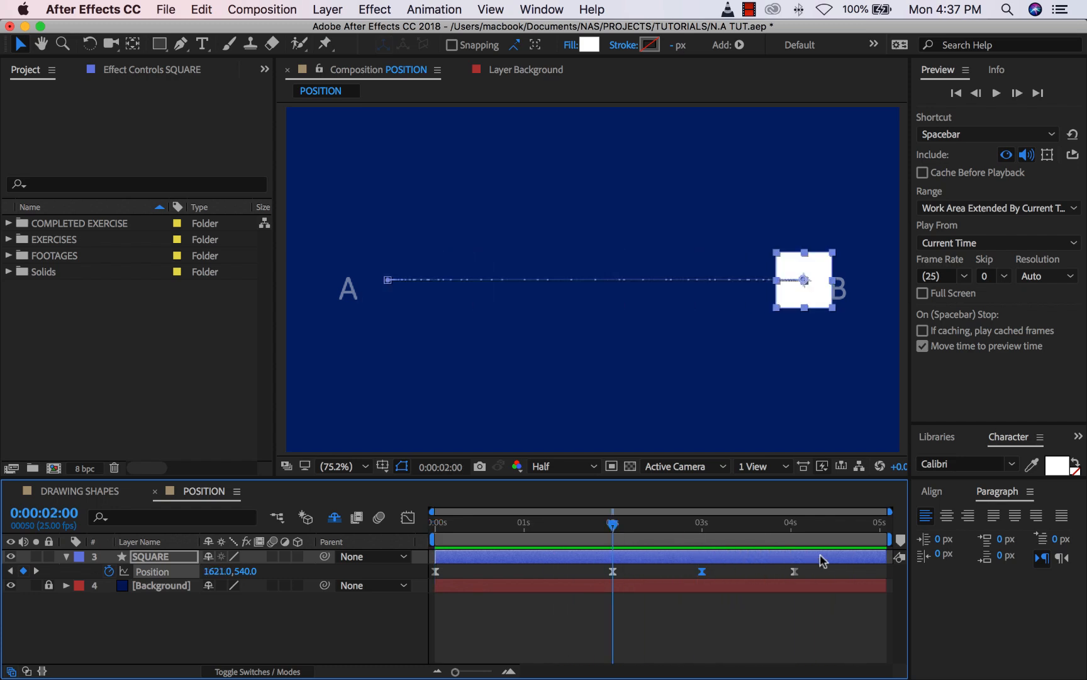
Step: In the Graph Editor, lengthen the last Position keyframe's incoming ease so the return's speed peaks shortly after 3 seconds
drag(822, 569, 353, 585)
click(409, 519)
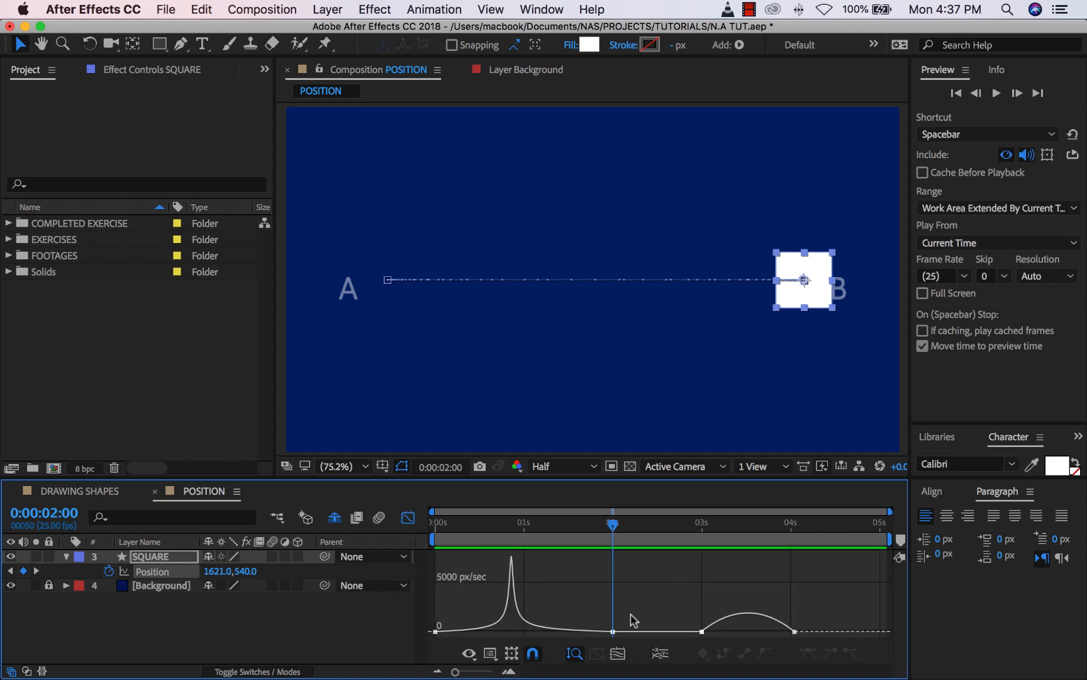
drag(567, 609, 718, 640)
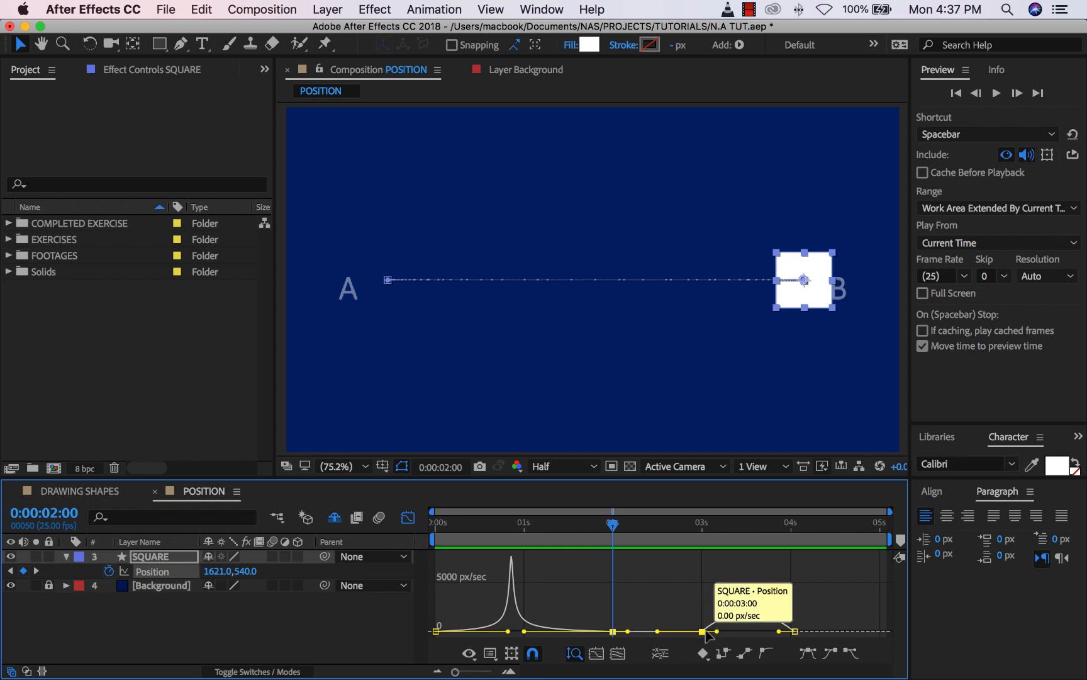
drag(815, 579, 748, 631)
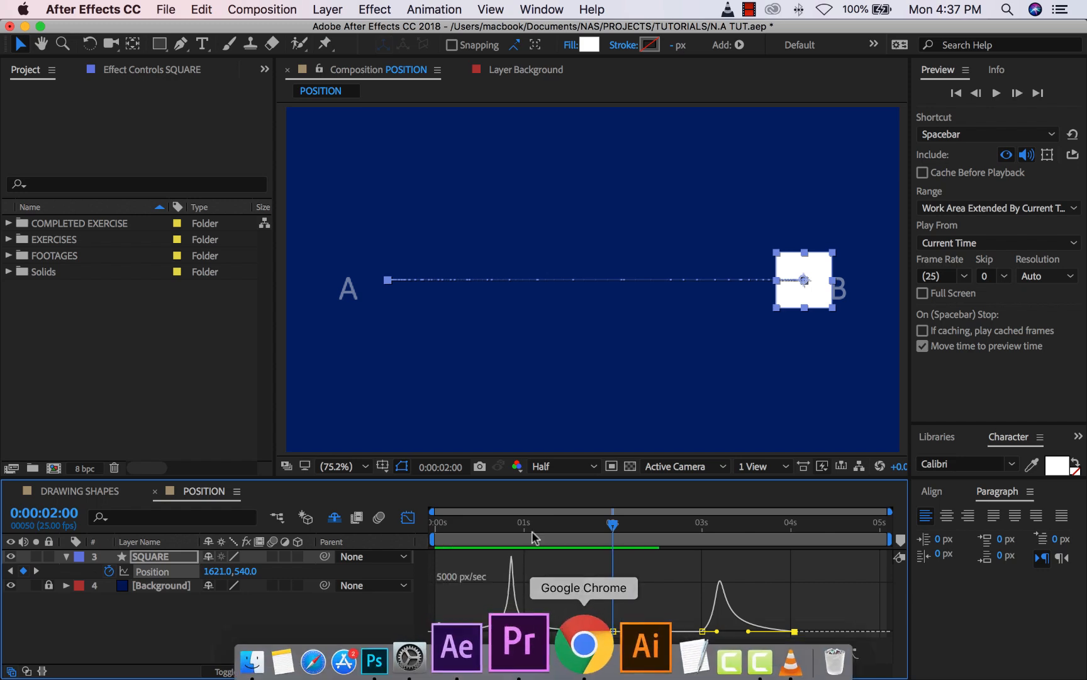
click(408, 517)
Step: Play back the animation from the start to check the eased return, stopping at about 2 seconds
key(Home)
key(space)
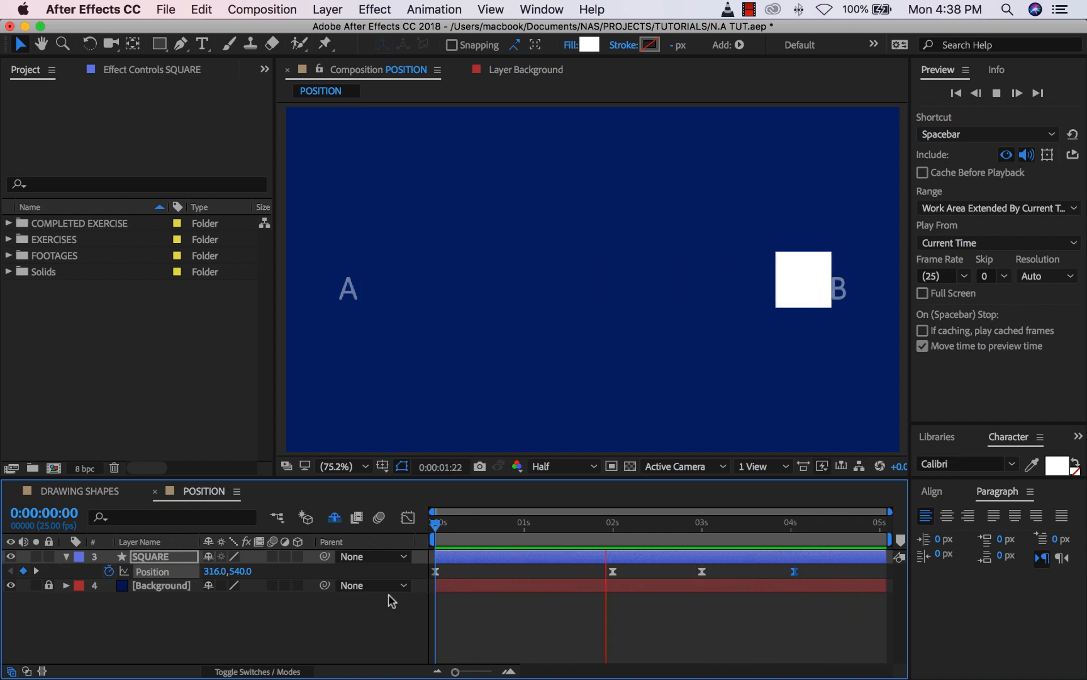
click(628, 532)
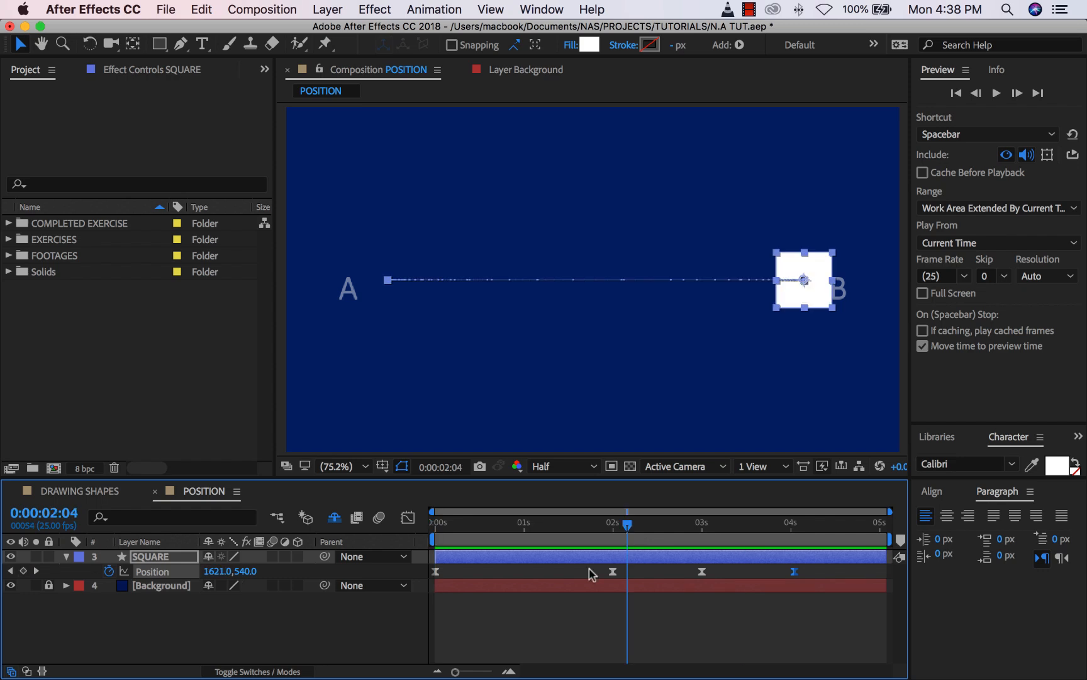
Step: Move the SQUARE layer's first Position keyframe to 0:00:01:01 and play back the animation from the start
drag(436, 573, 530, 582)
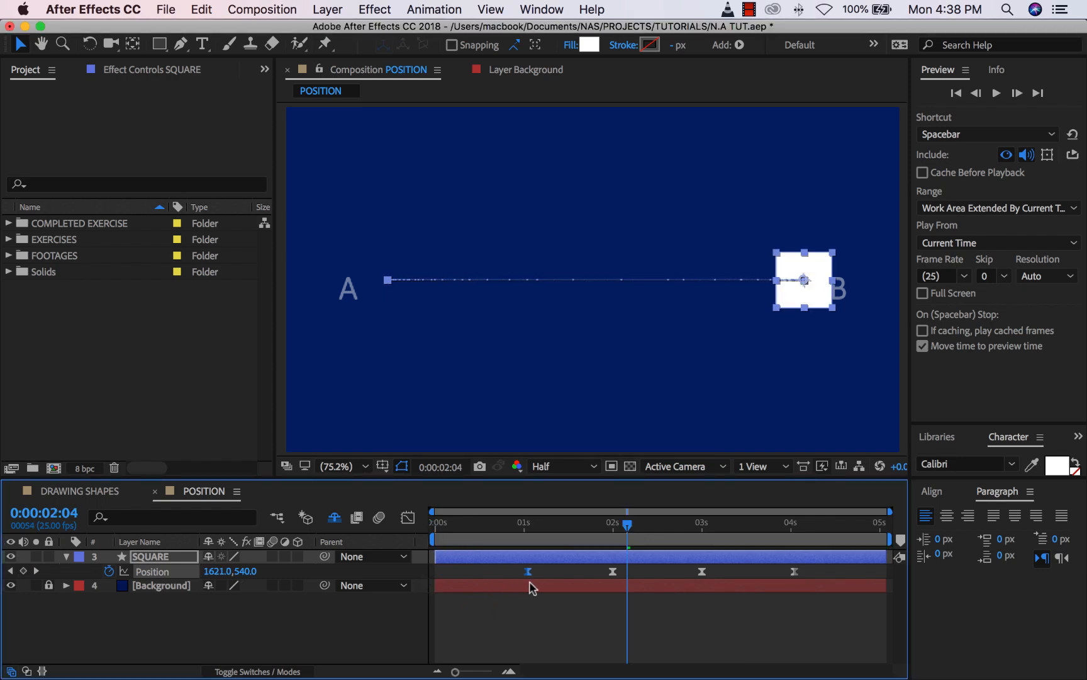
drag(511, 533, 362, 522)
key(space)
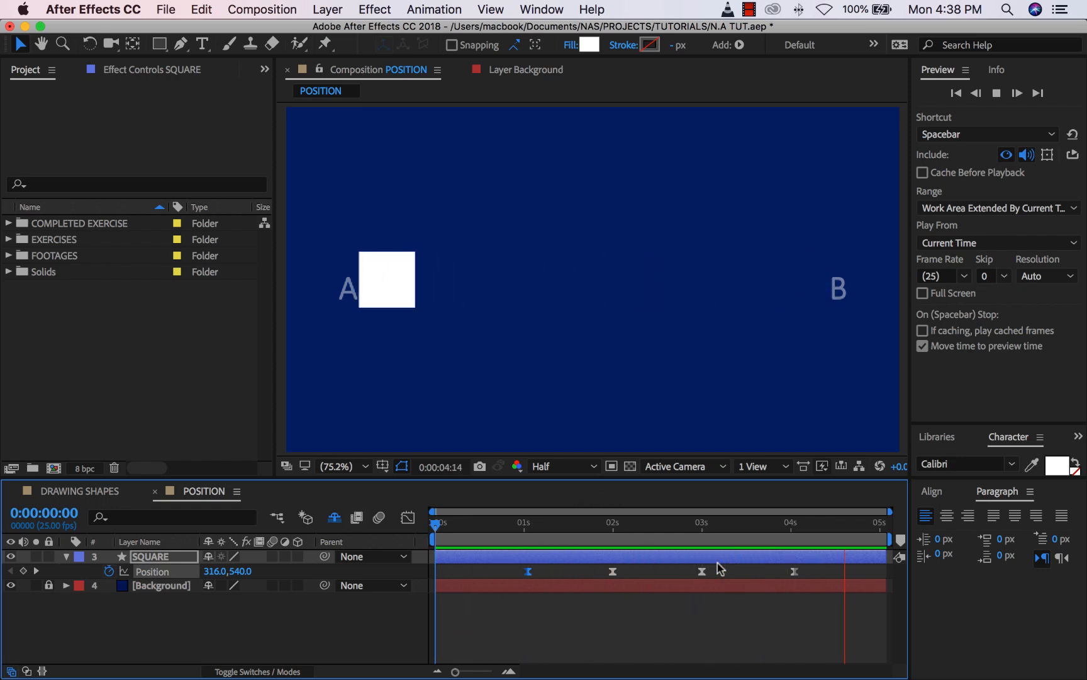
key(space)
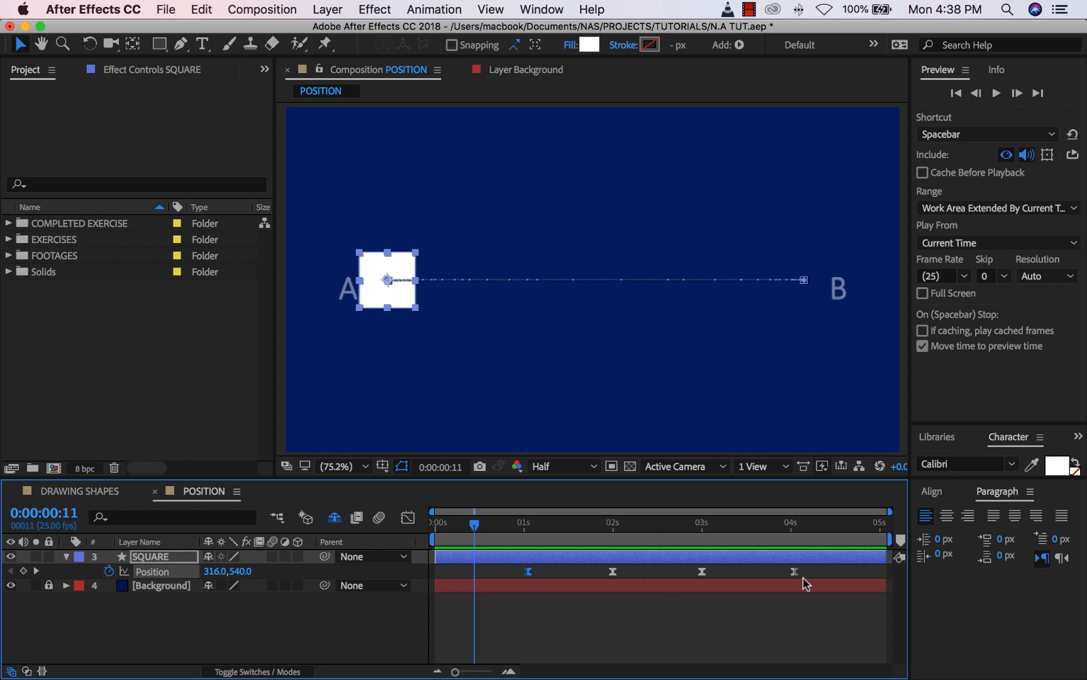
Step: Set the SQUARE layer's Y position to 128 at the 0:00:01:01 keyframe, leaving X at 316
drag(811, 567, 724, 605)
mouse_move(475, 523)
mouse_down()
mouse_move(499, 526)
mouse_move(464, 526)
mouse_up()
key(k)
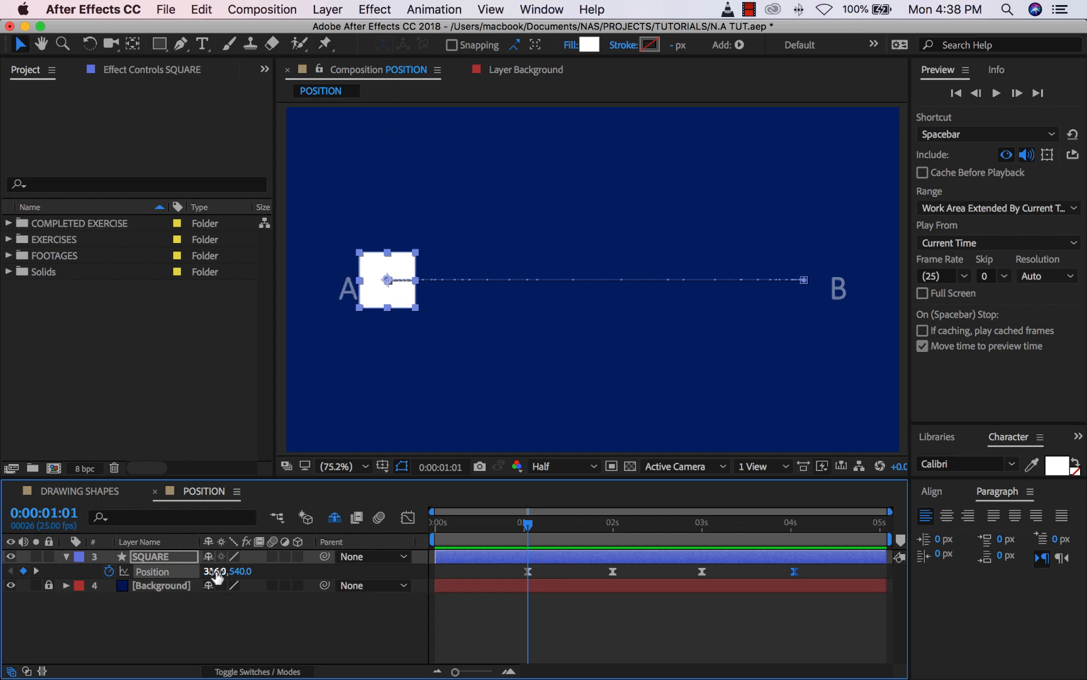
click(241, 571)
text(522)
key(Return)
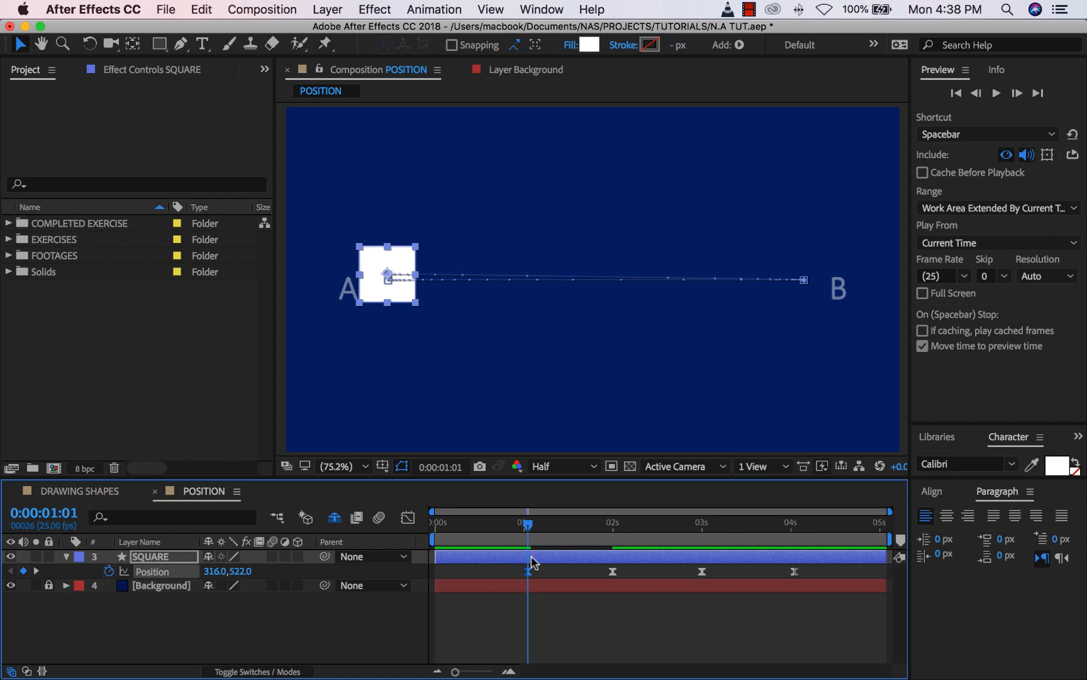
drag(240, 571, 3, 567)
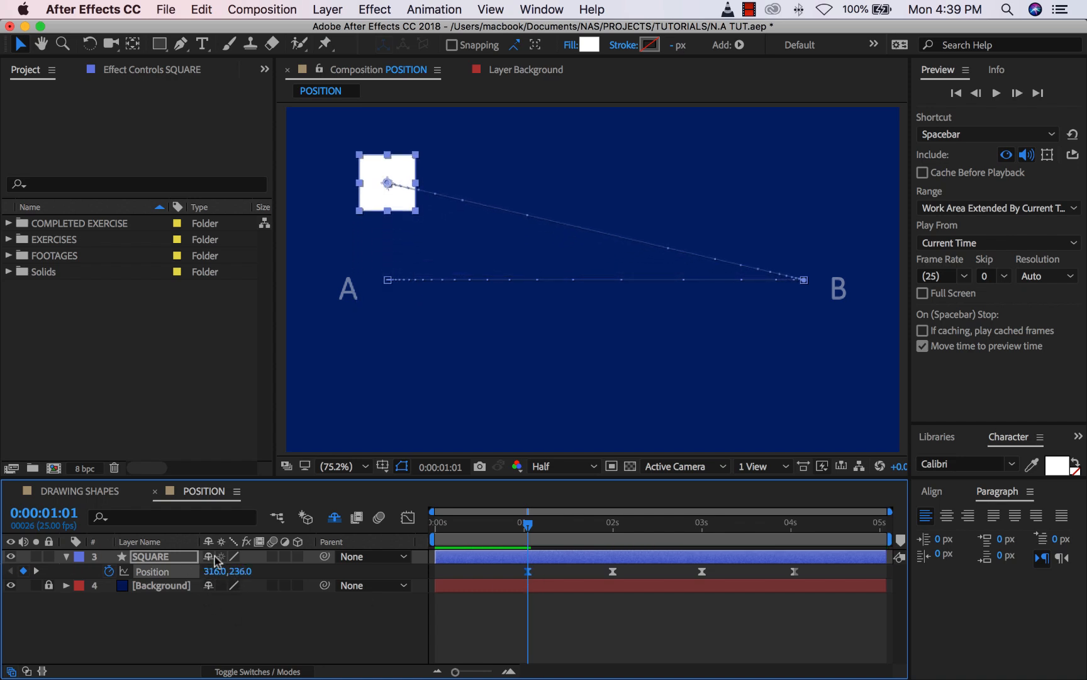
drag(243, 571, 157, 571)
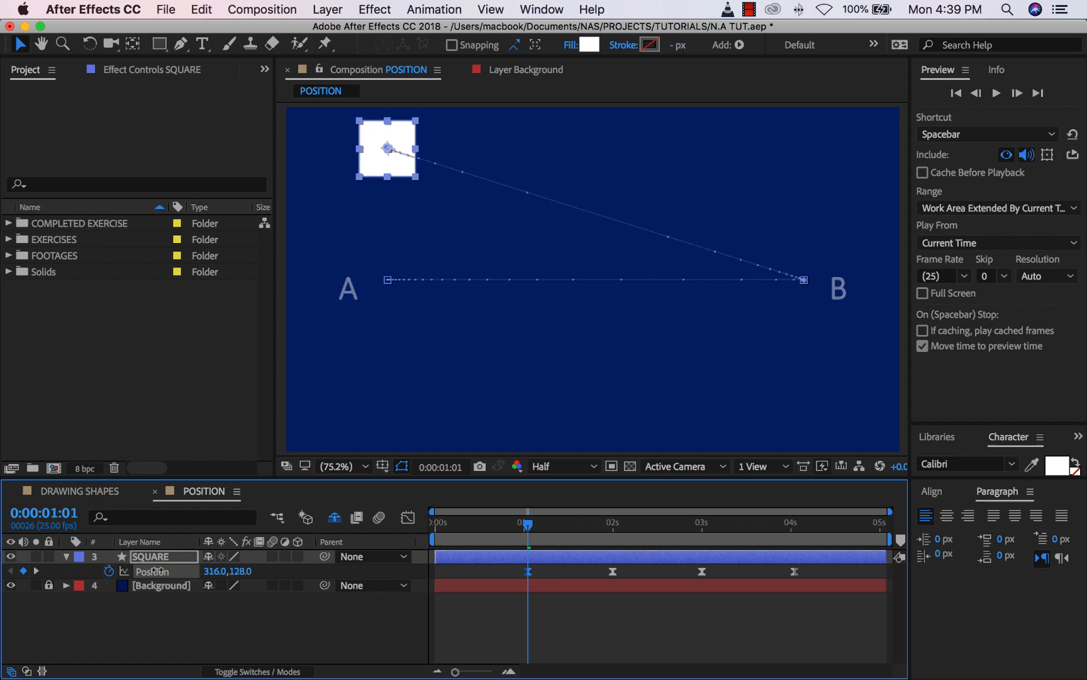
click(332, 597)
Step: Preview the animation from the start, and scrub back before 2 seconds to check the diagonal move into B
drag(502, 520, 363, 526)
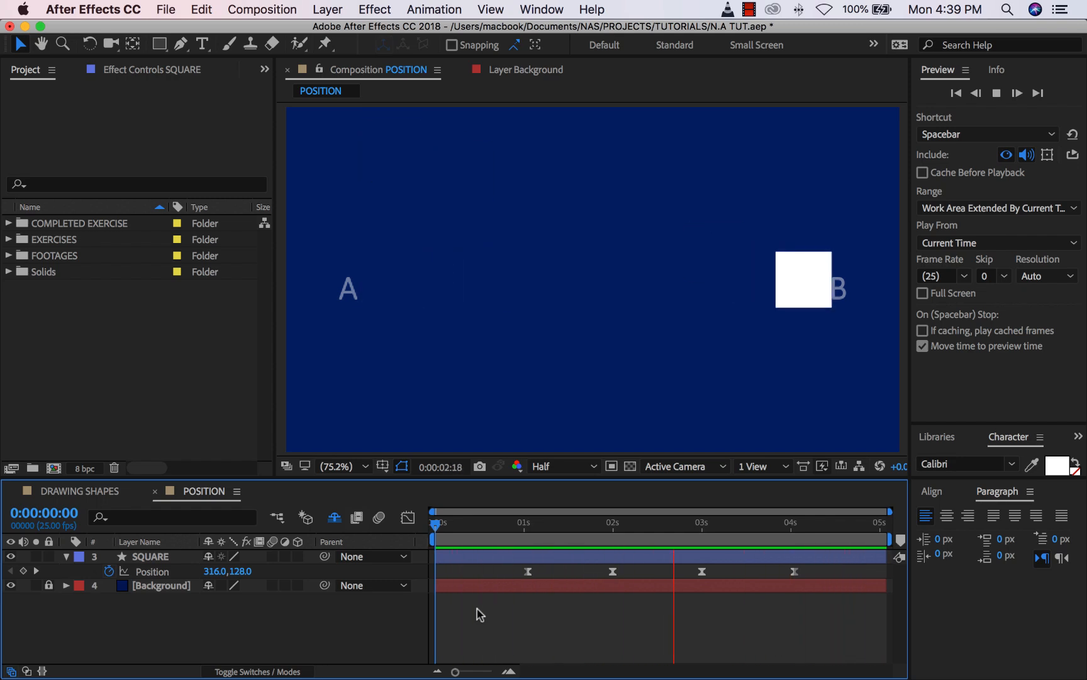
click(657, 526)
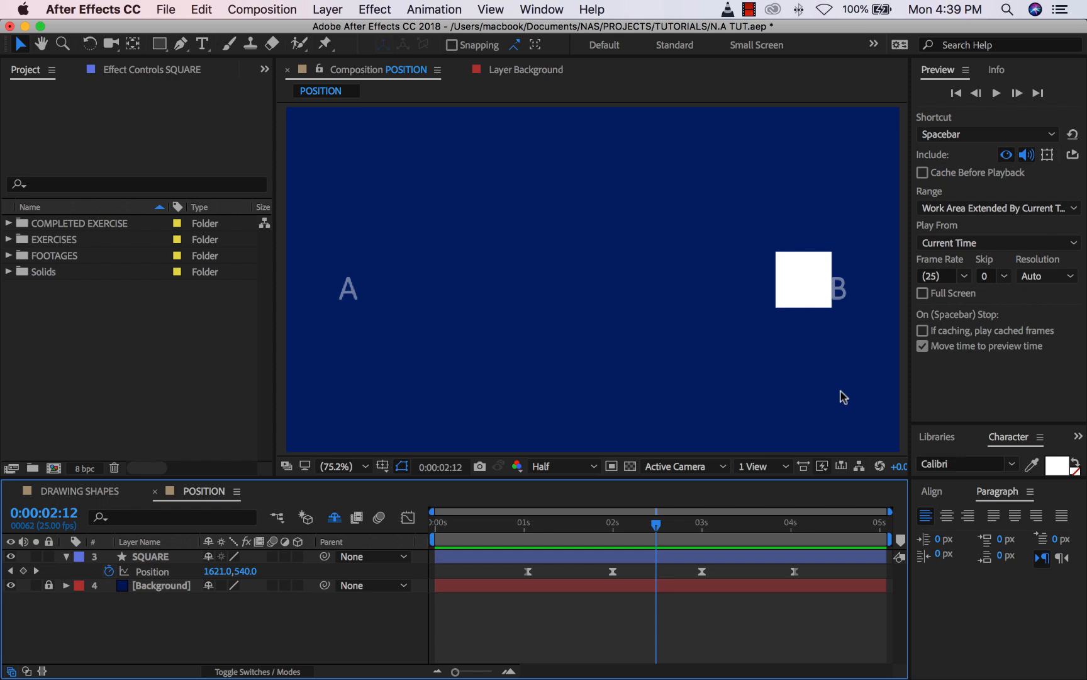
drag(653, 534, 604, 532)
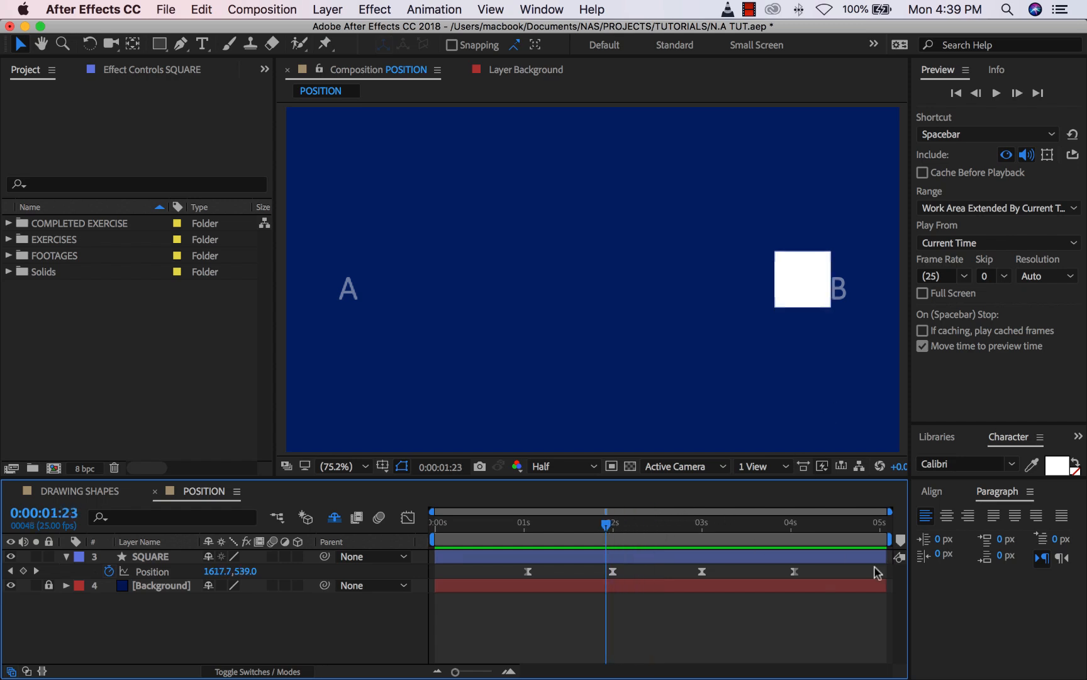
Step: Select all of the SQUARE layer's Position keyframes and examine their speed curves in the Graph Editor
drag(818, 569, 501, 598)
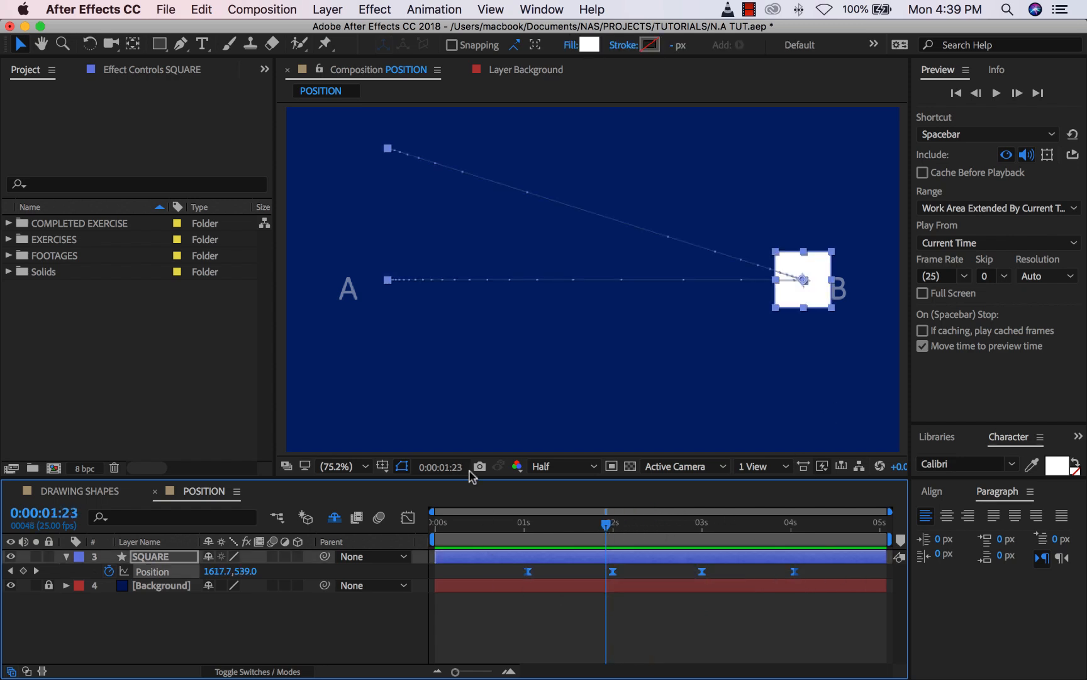
click(409, 518)
click(553, 556)
click(409, 517)
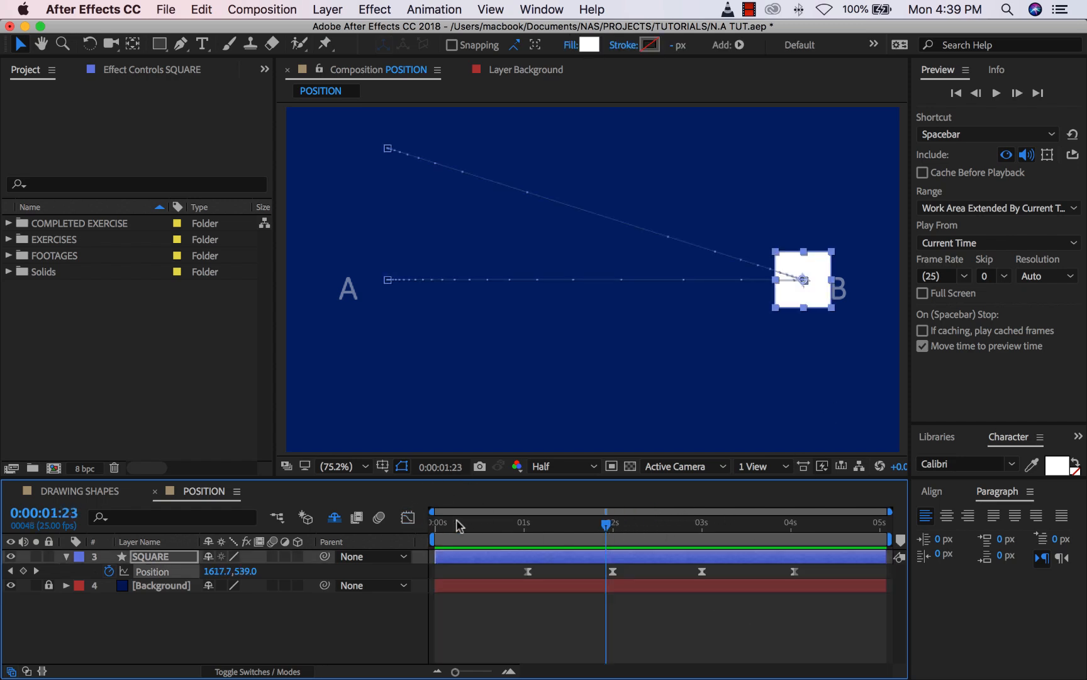